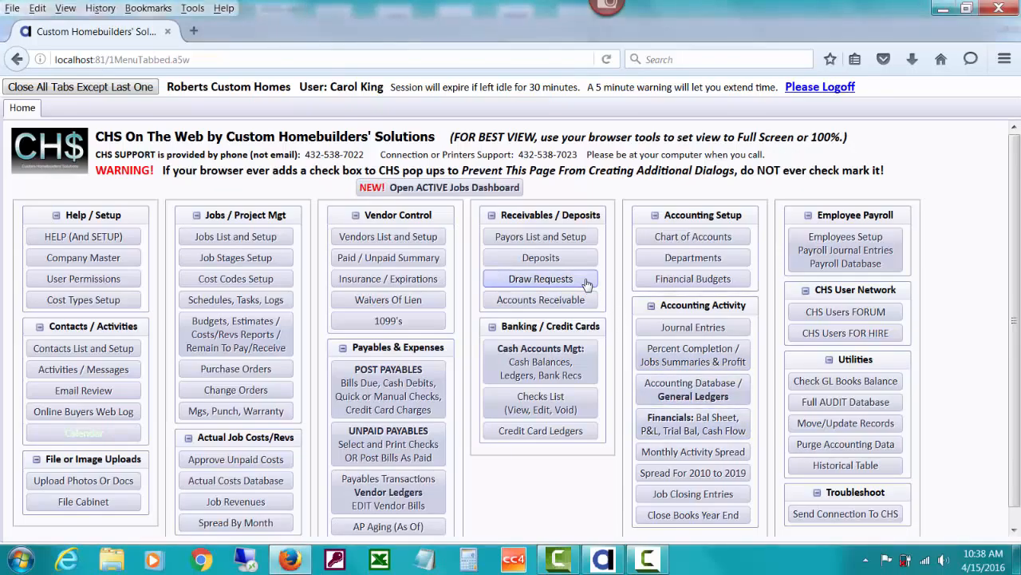
Open the Chart of Accounts, which lists 145 GL accounts with balances.
click(541, 279)
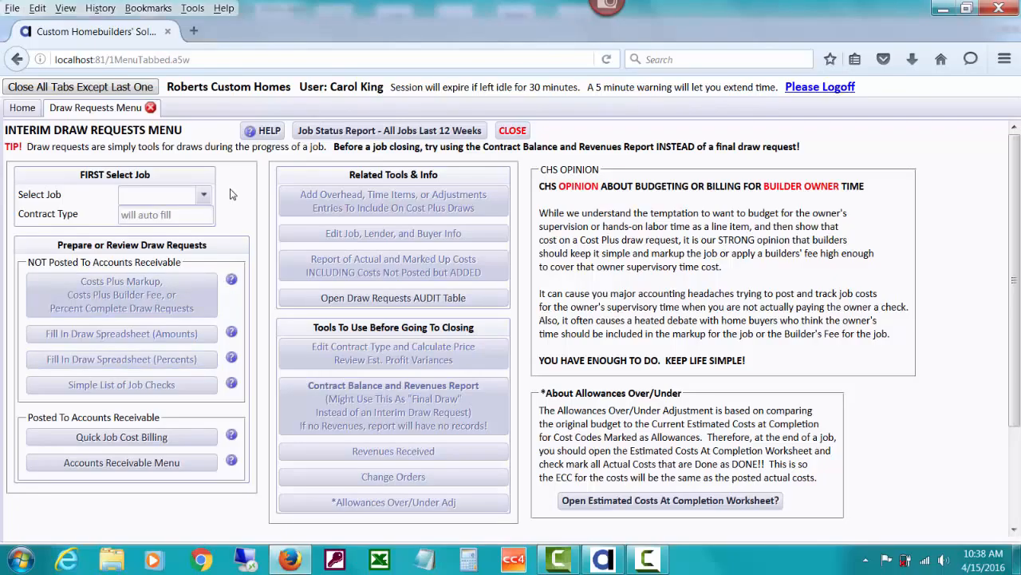
click(512, 131)
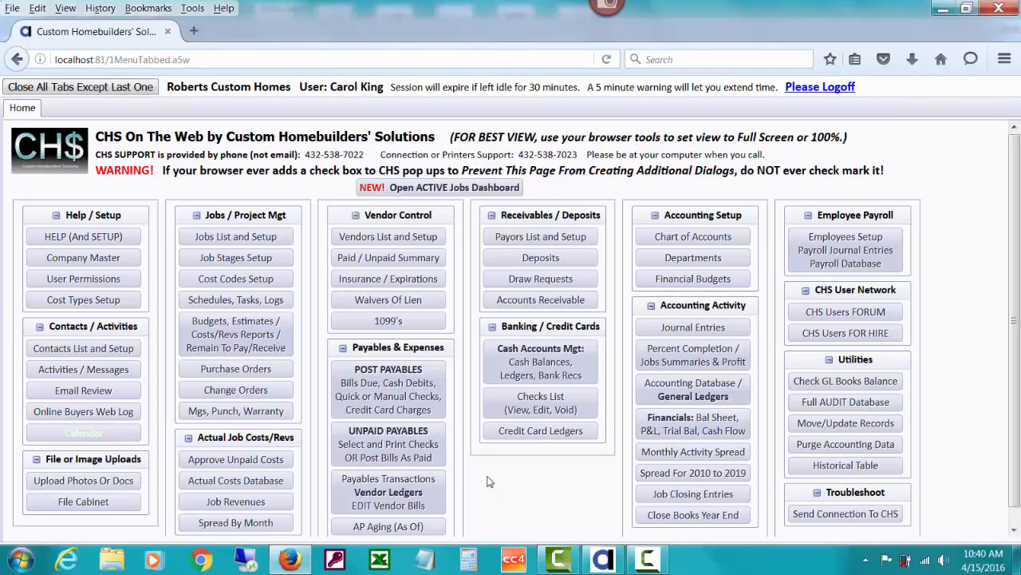
click(663, 239)
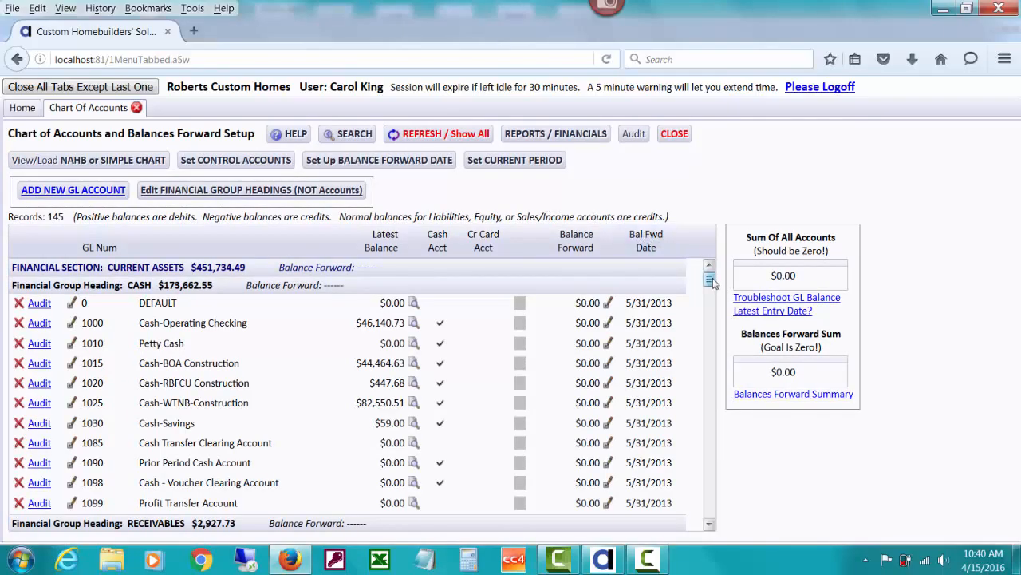
Scroll down to the Receivables accounts and open the control account setup (Payable 2110, Receivable 1210).
scroll(710, 283, down, 4)
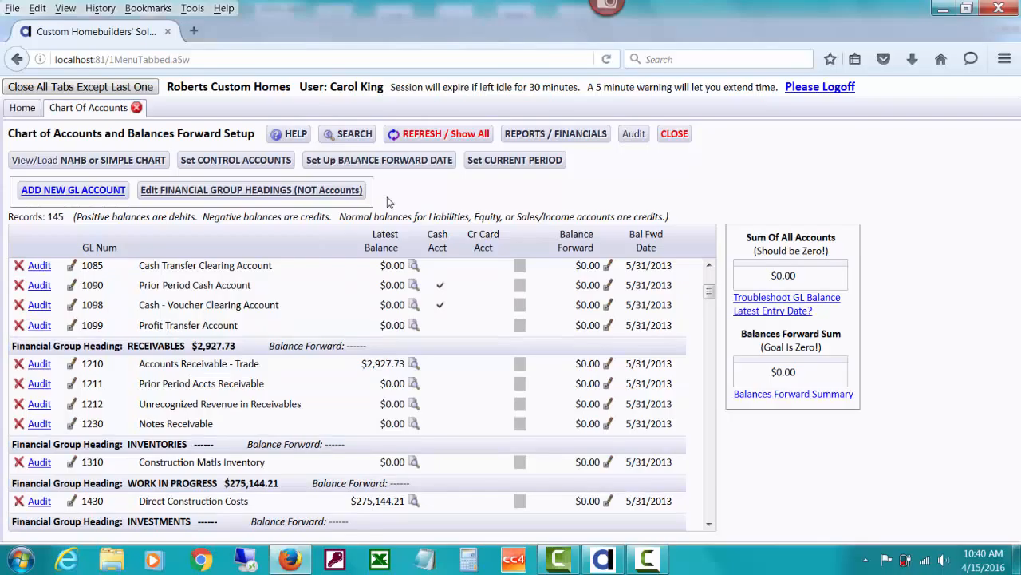
click(279, 162)
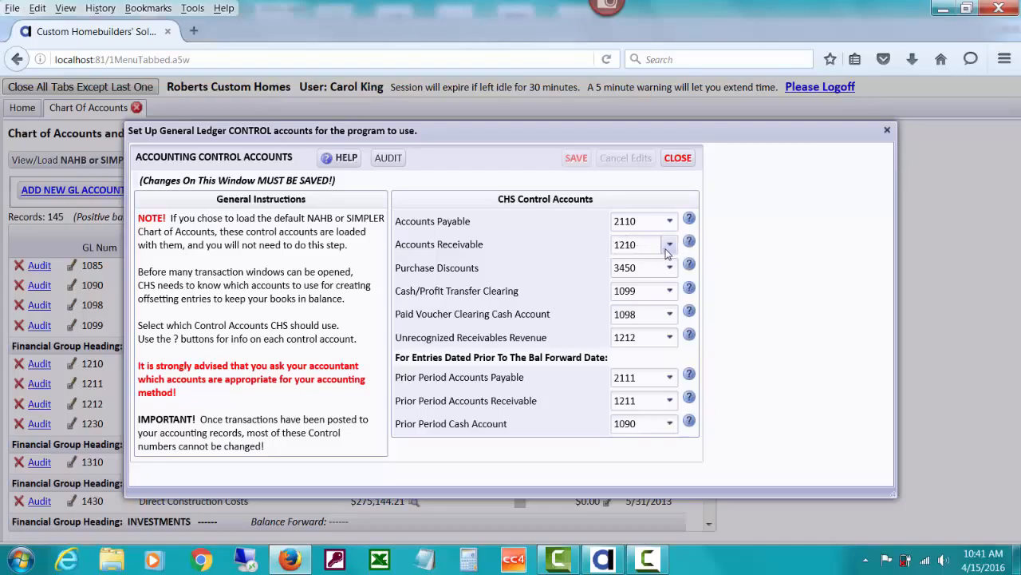
Verify Accounts Receivable is controlled by account 1210, then close the control accounts and Chart of Accounts.
drag(645, 130, 604, 264)
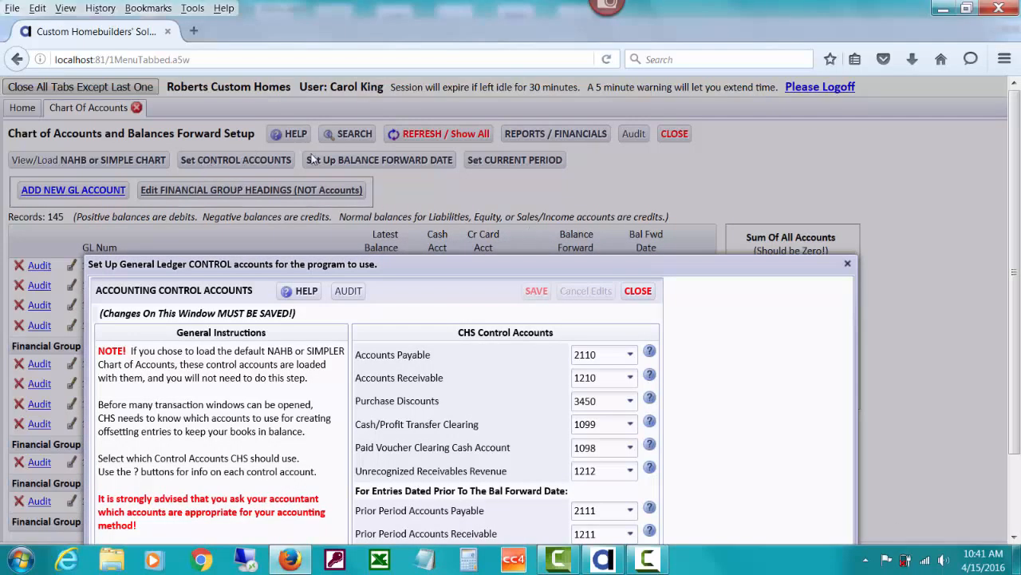
drag(395, 268, 429, 114)
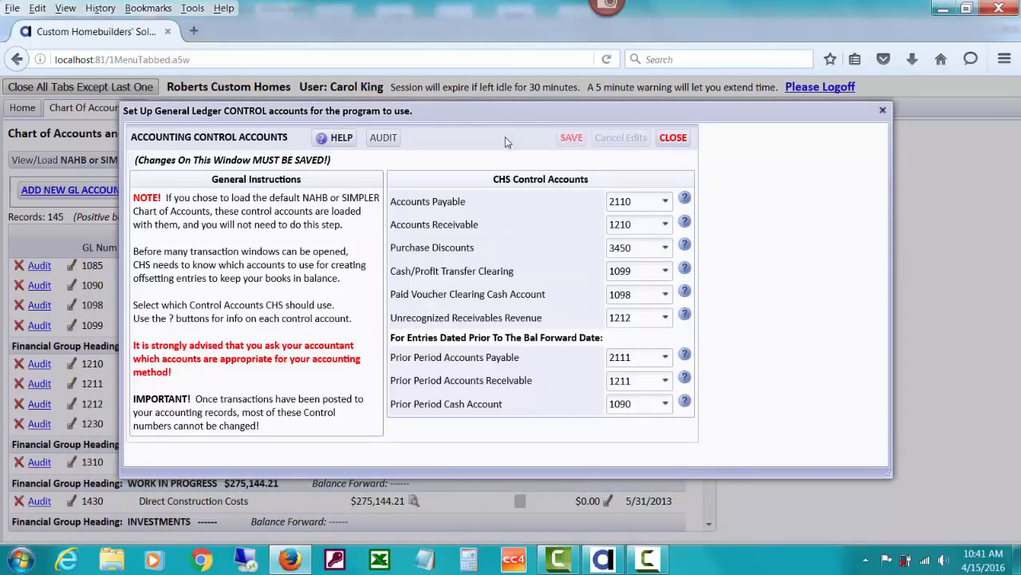
click(662, 229)
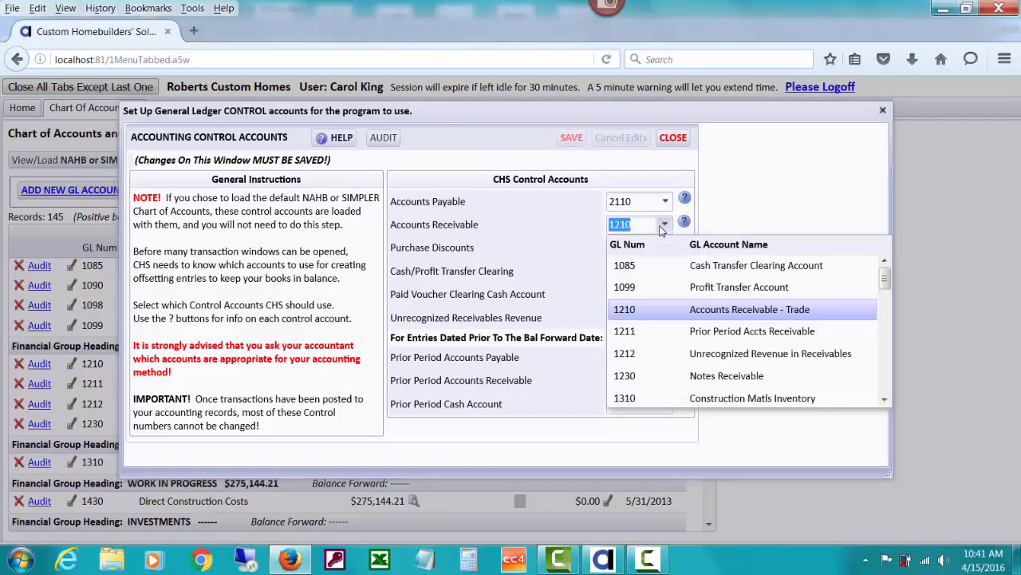
click(739, 209)
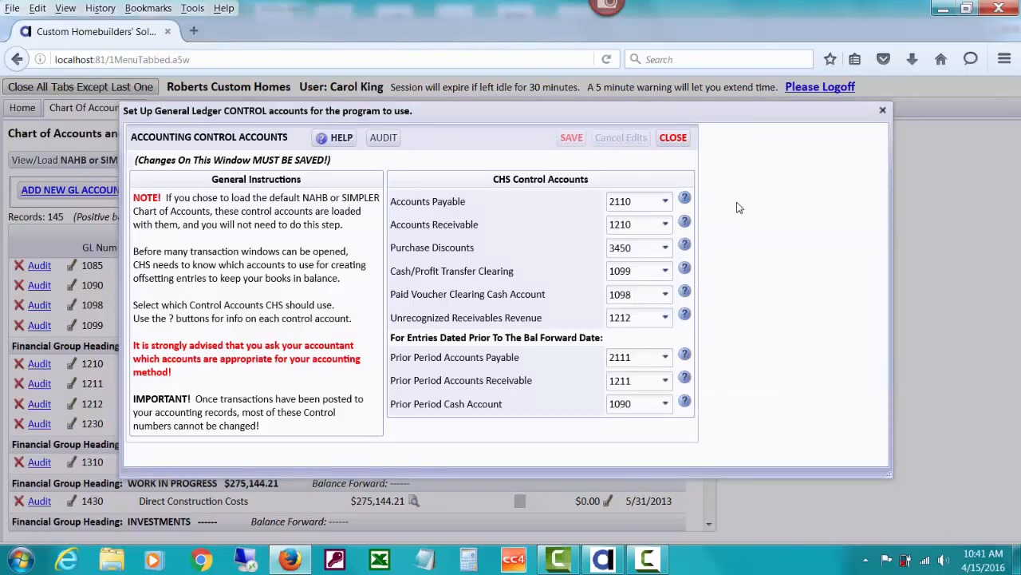
click(674, 138)
click(680, 140)
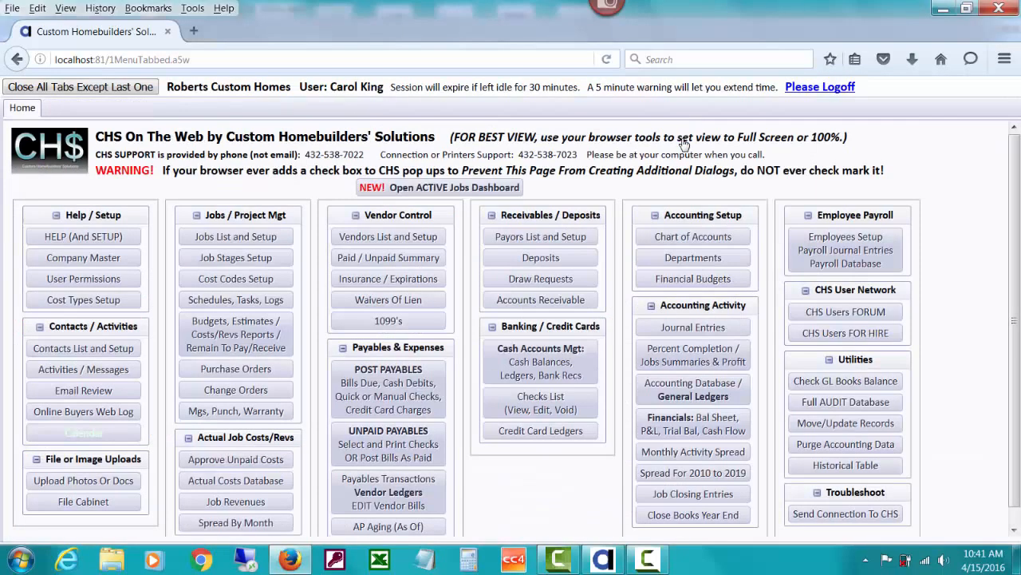
Open Company Master Setup, where Recognize Revenues When AR Is Posted is checked.
click(112, 258)
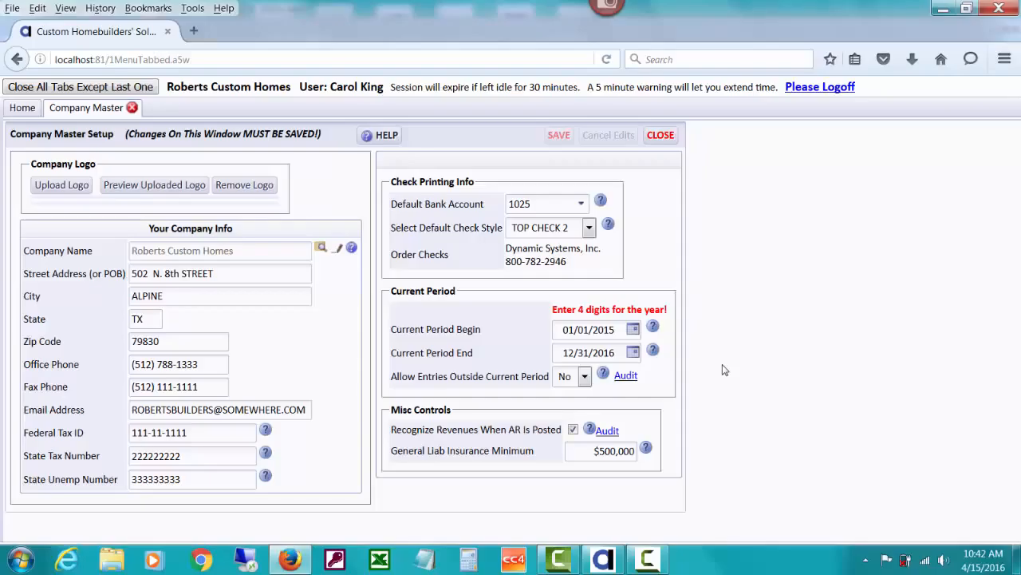
click(589, 429)
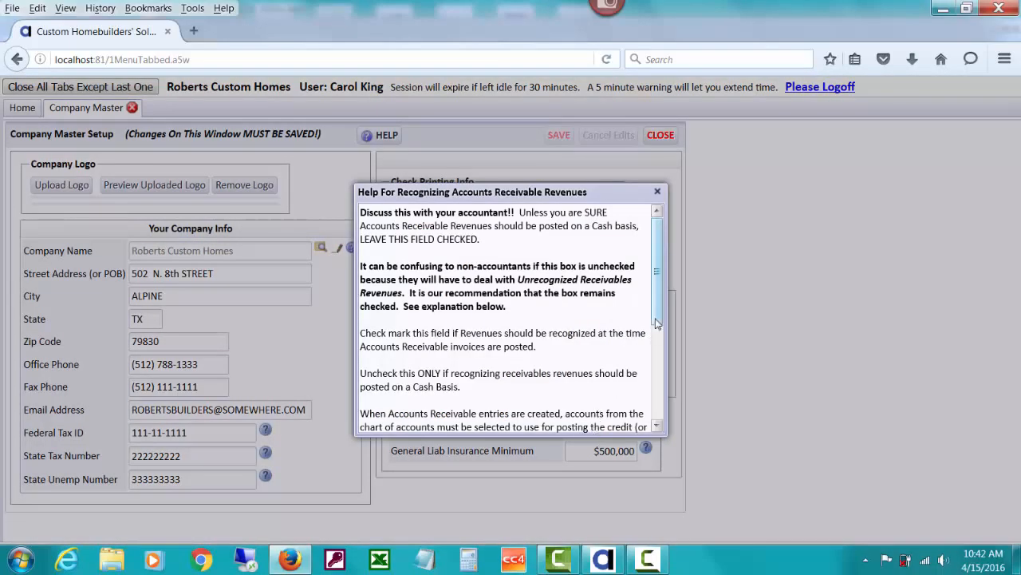
drag(659, 258, 655, 377)
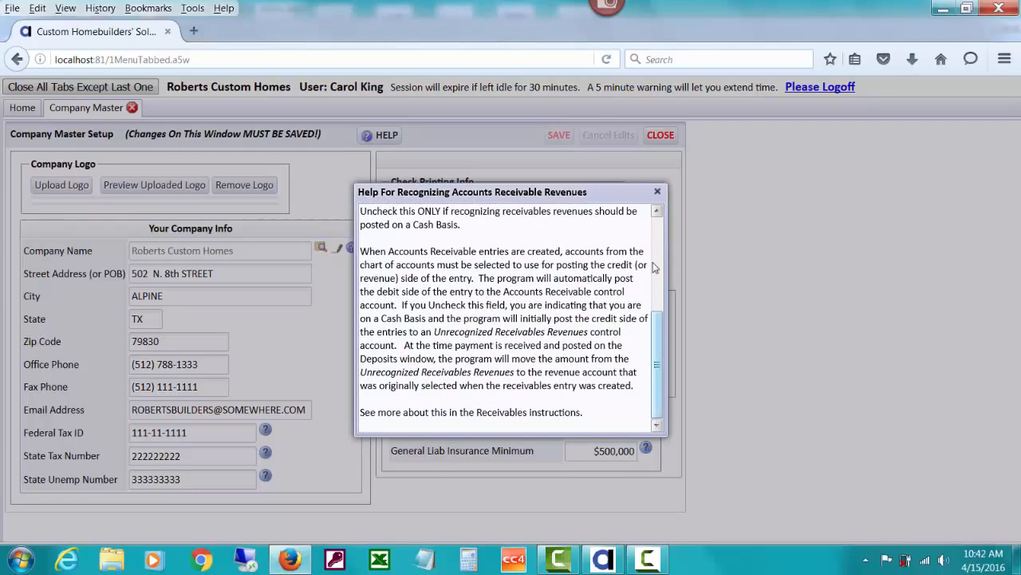
click(658, 193)
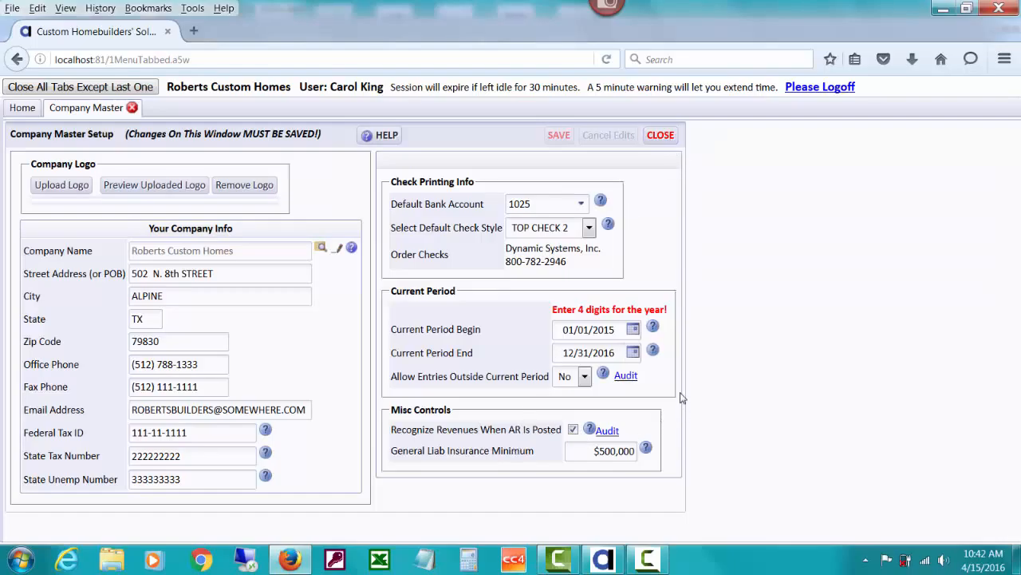
Close Company Master Setup and bring up the Accounts Receivable Menu from the Home page.
click(662, 135)
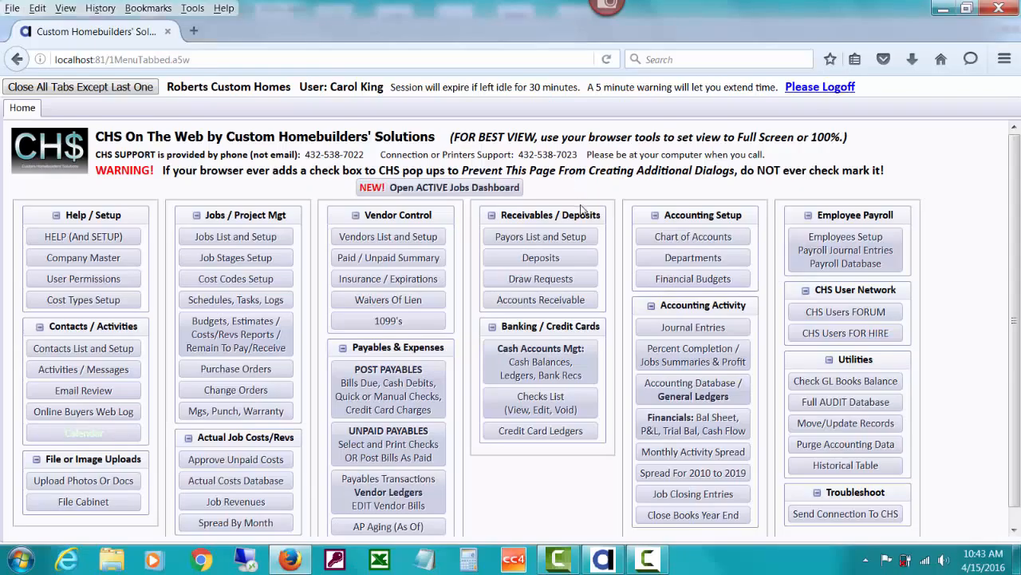
click(568, 302)
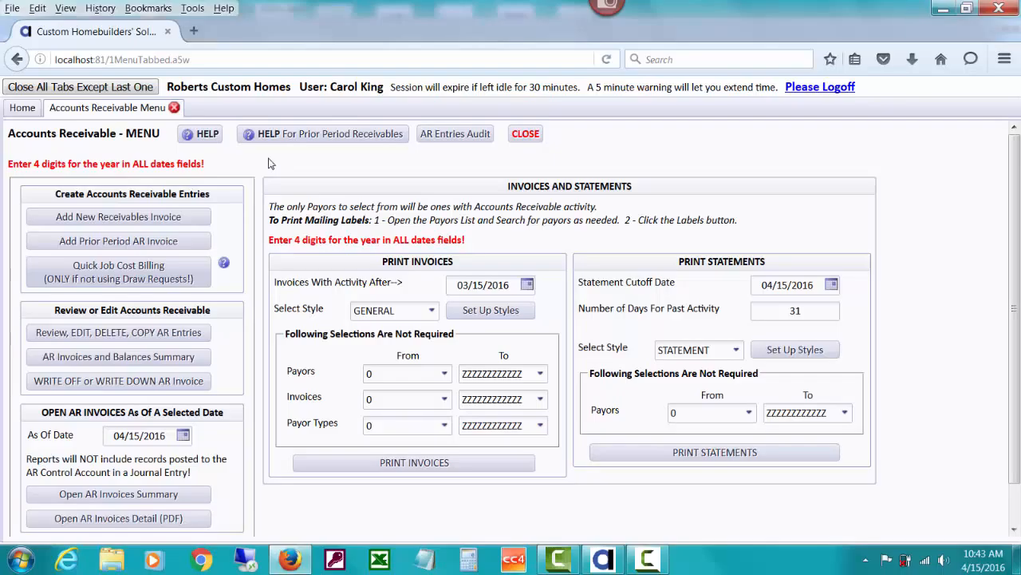
click(31, 110)
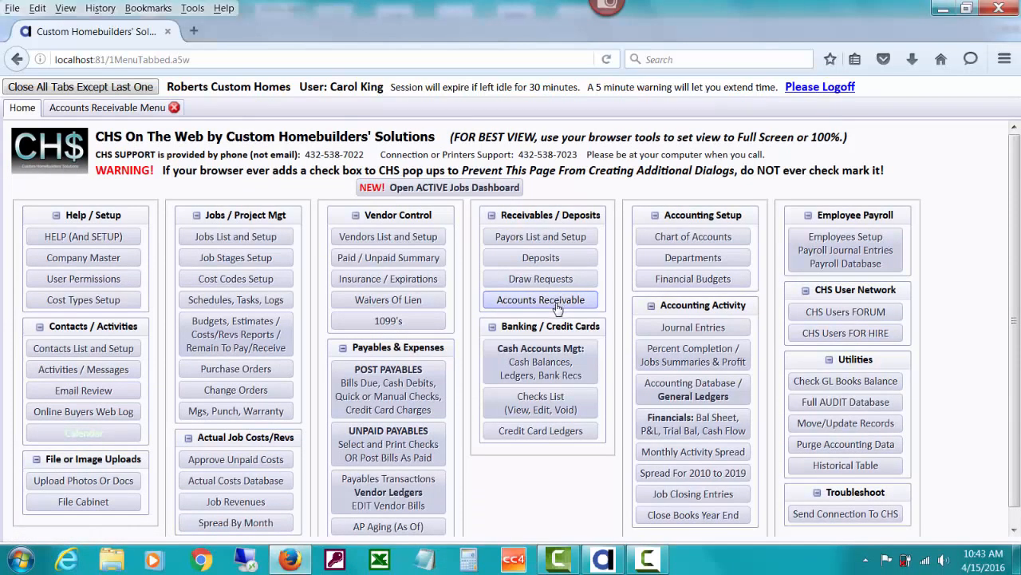
click(128, 115)
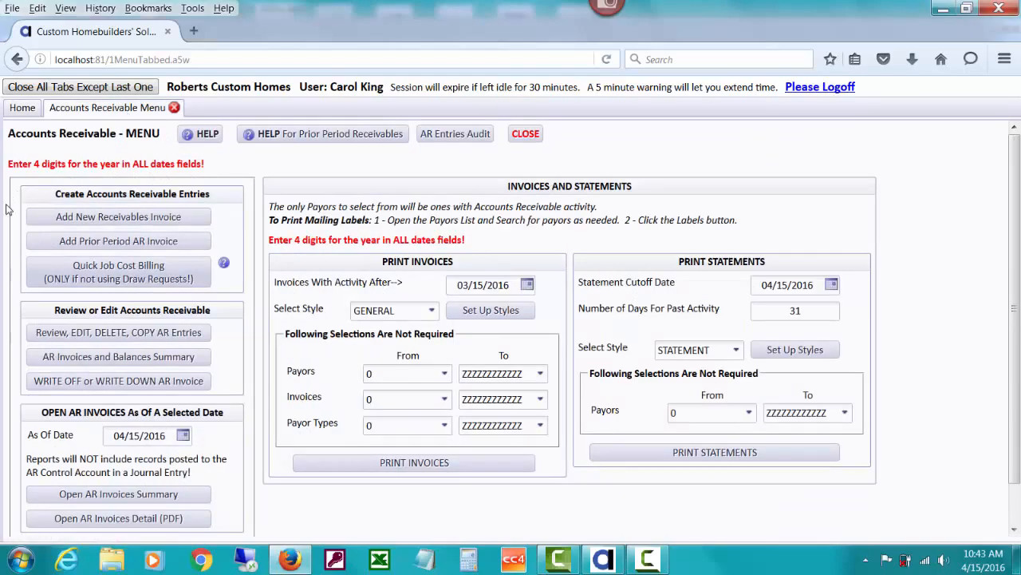
Add new receivables invoice 1015 (job H, dept OH) and pick its payor from the list.
click(186, 218)
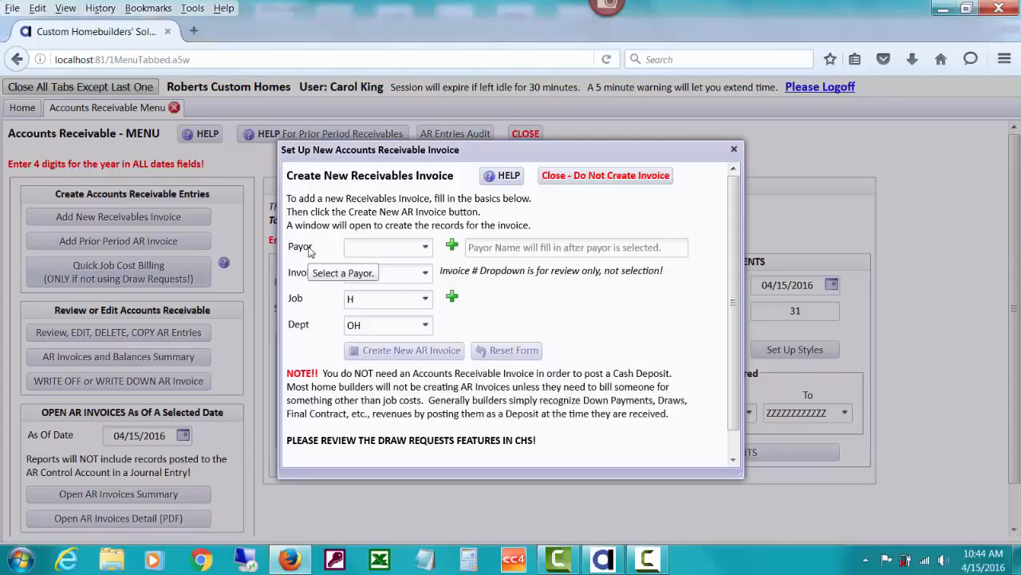
click(424, 249)
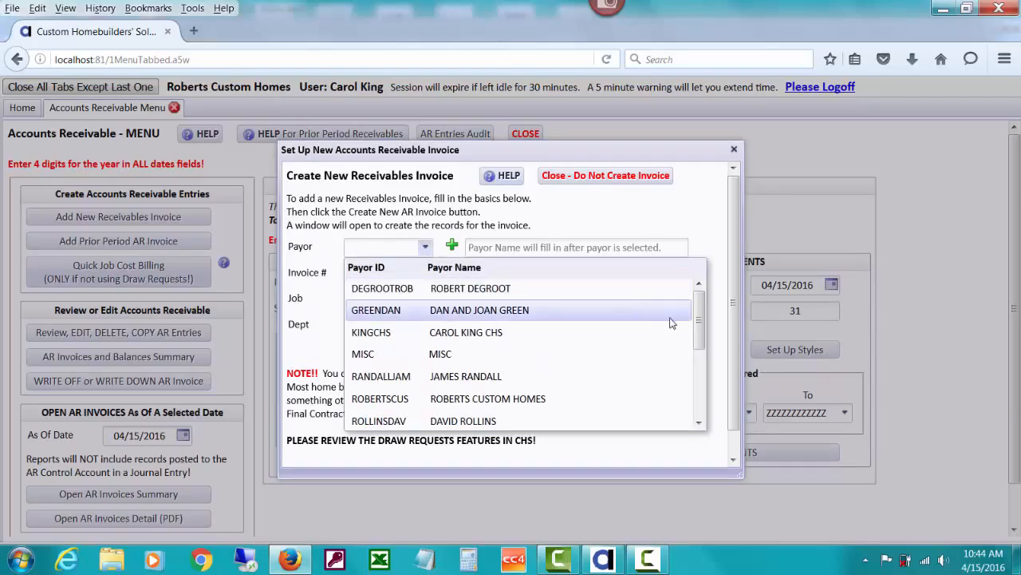
mouse_move(701, 316)
mouse_down()
mouse_move(699, 389)
mouse_move(699, 319)
mouse_up()
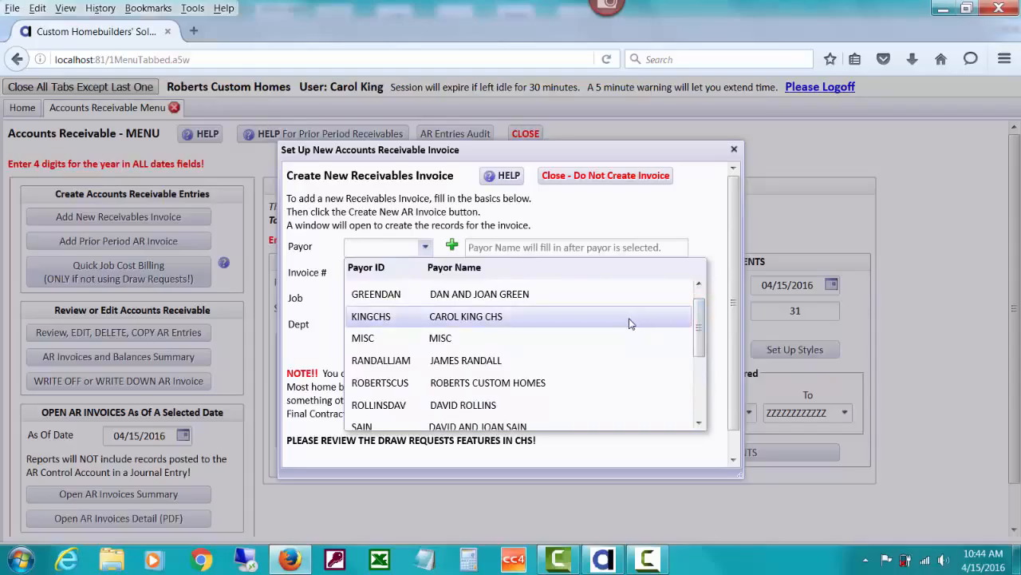
click(629, 320)
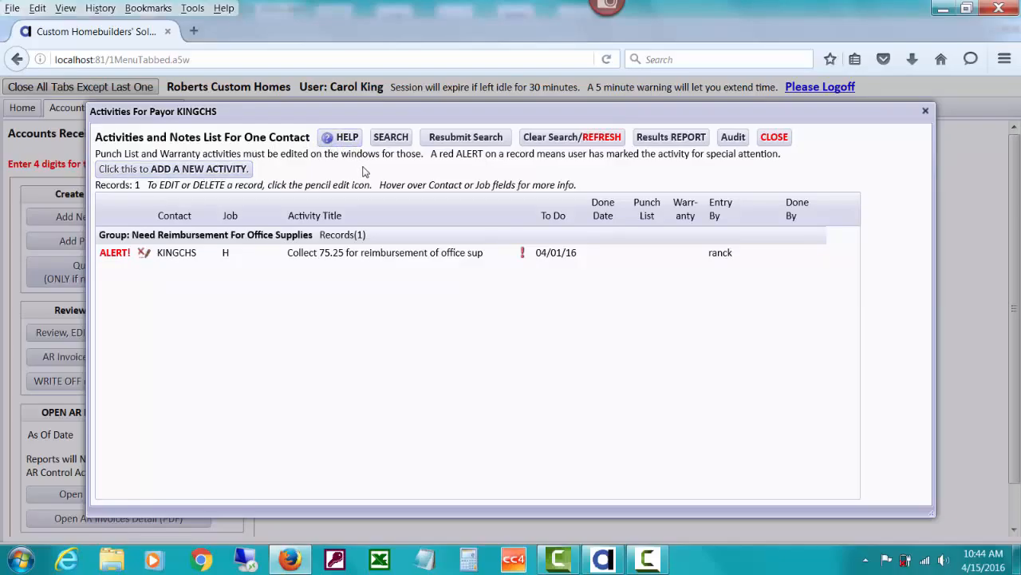
Mark the office-supplies reimbursement activity done on 04/15/16 and close the activity windows.
click(147, 254)
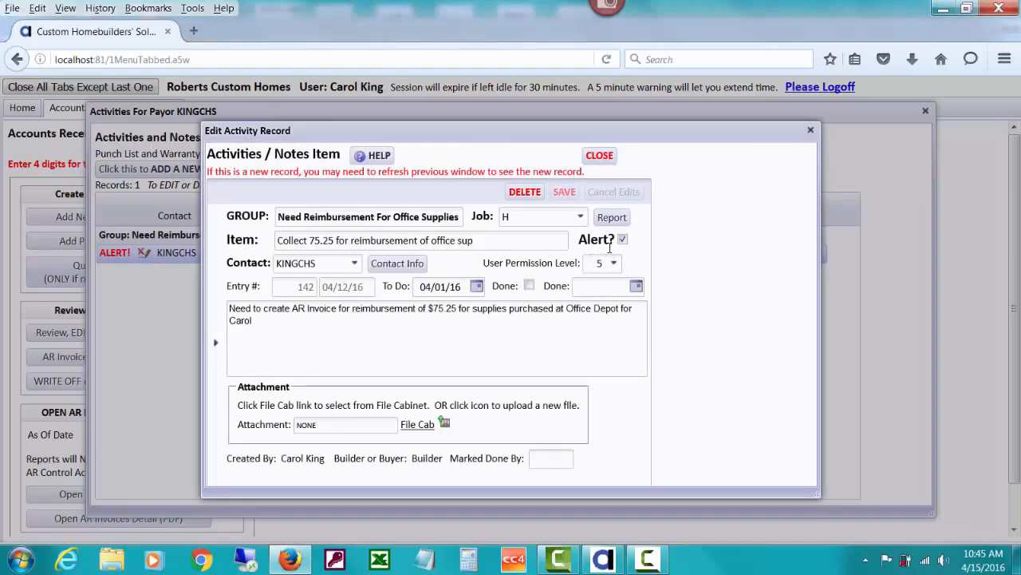
click(530, 286)
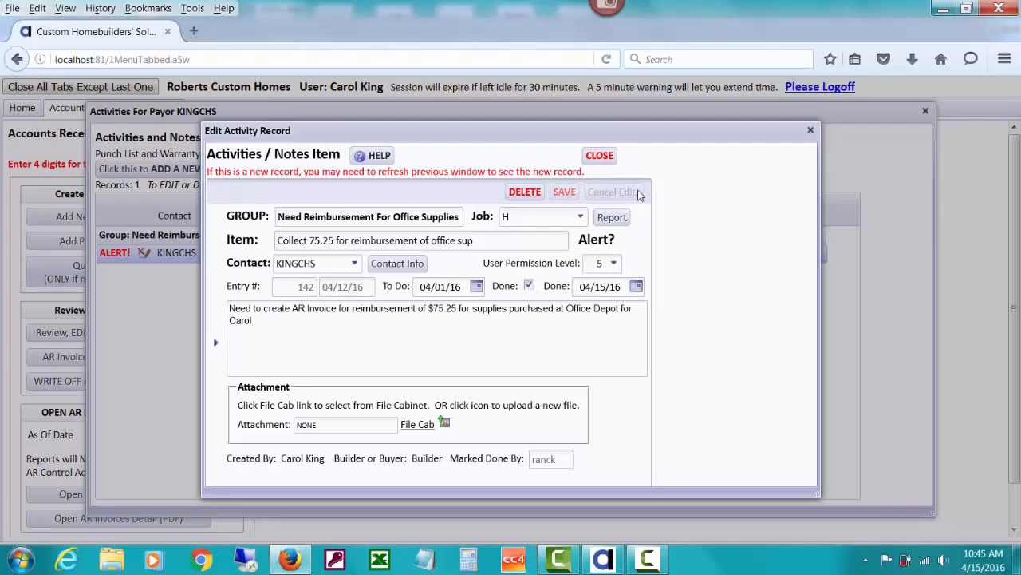
click(599, 157)
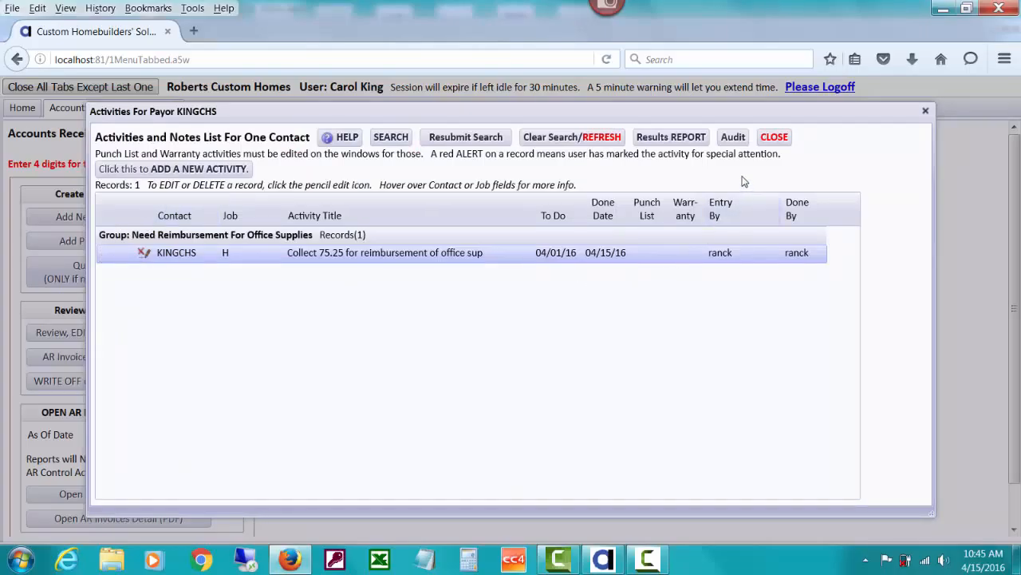
click(766, 137)
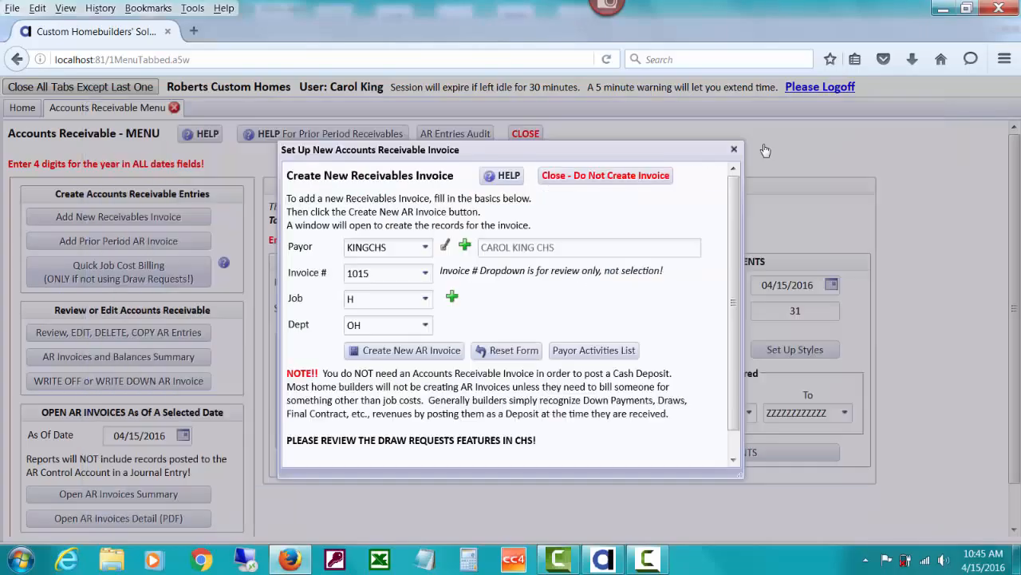
click(426, 248)
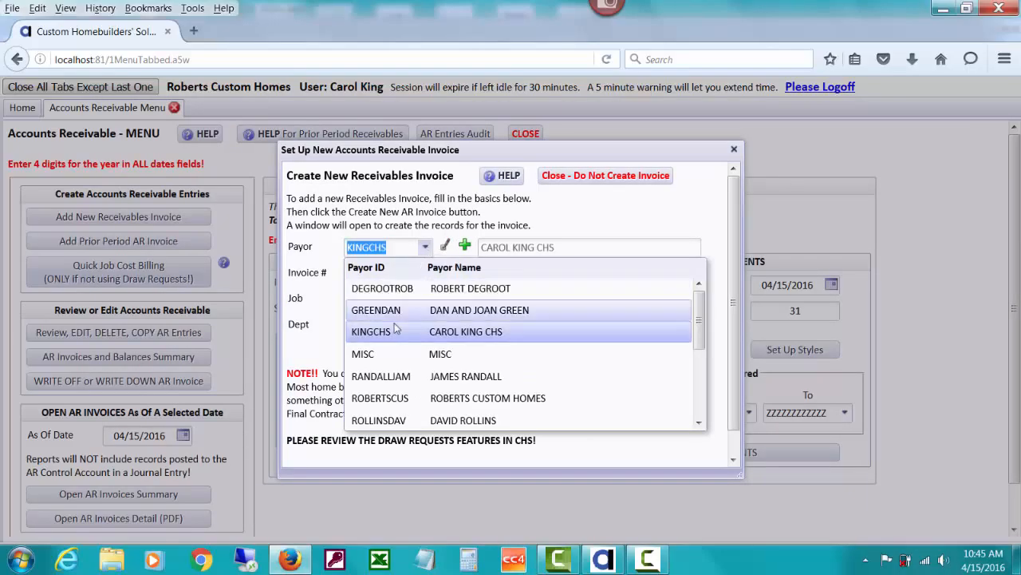
click(392, 318)
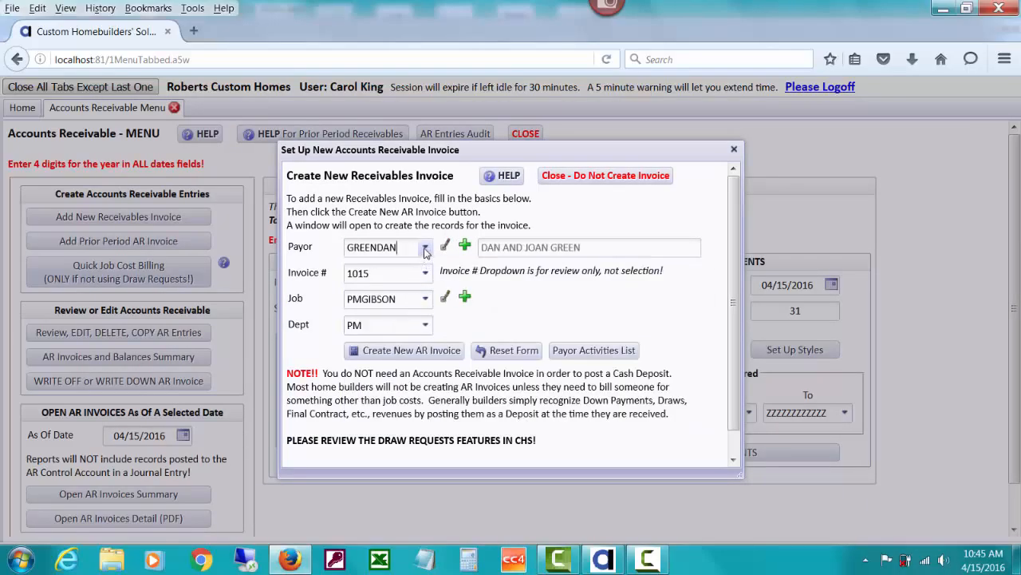
click(426, 248)
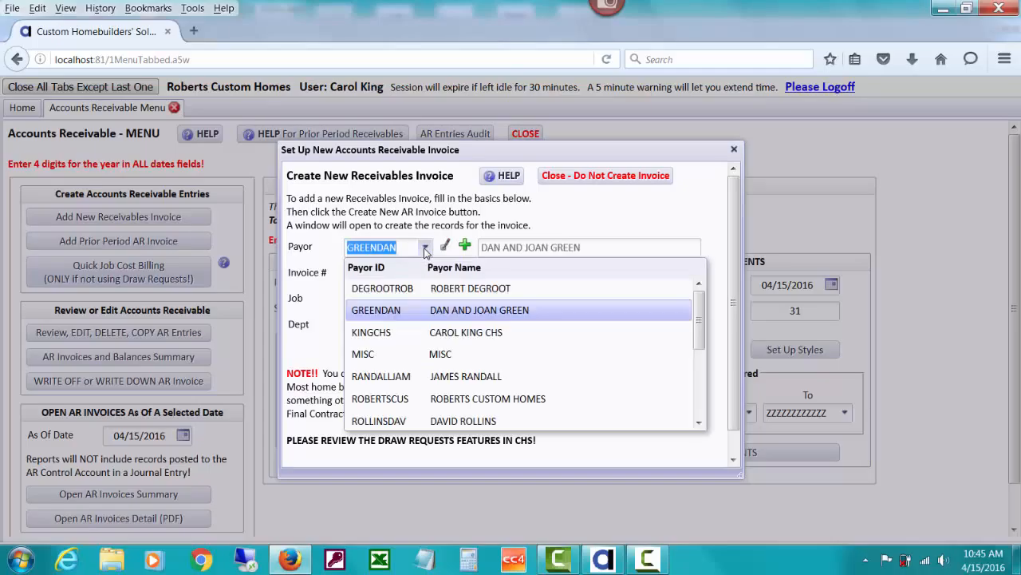
click(404, 331)
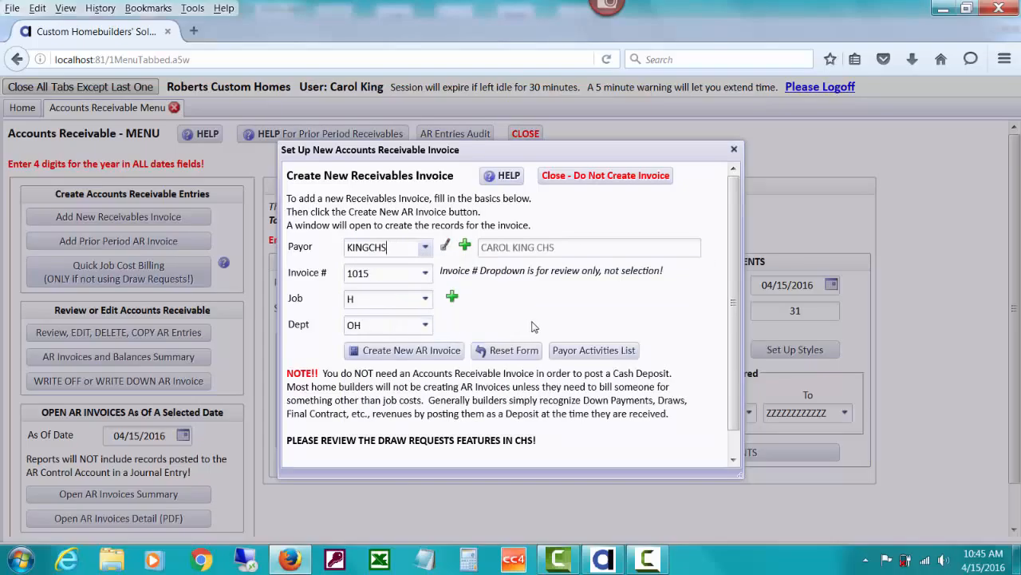
click(606, 351)
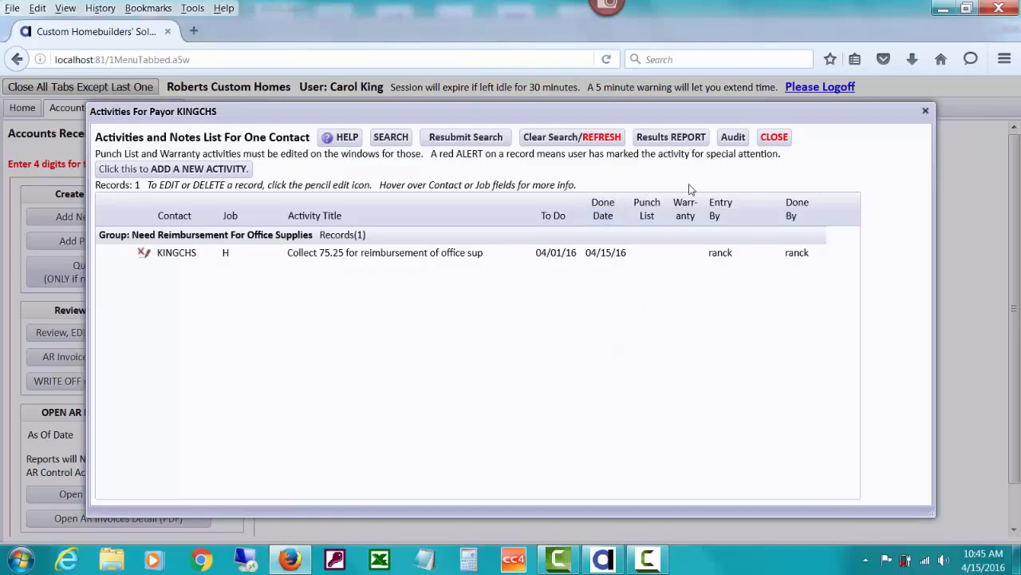
click(773, 138)
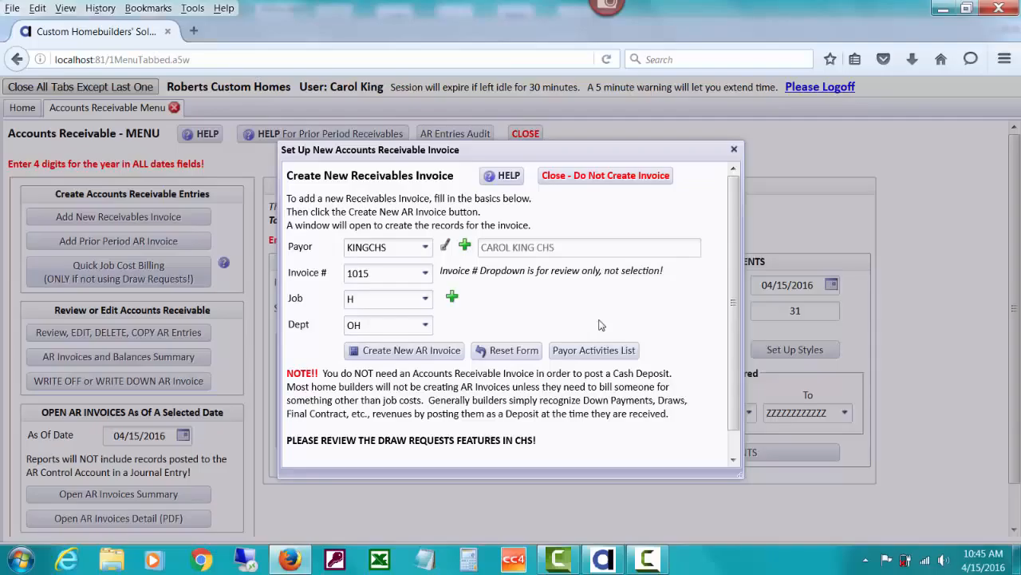
Change the payor to the customer tied to job PMGIBSON, department PM, without adding a new payor.
click(444, 247)
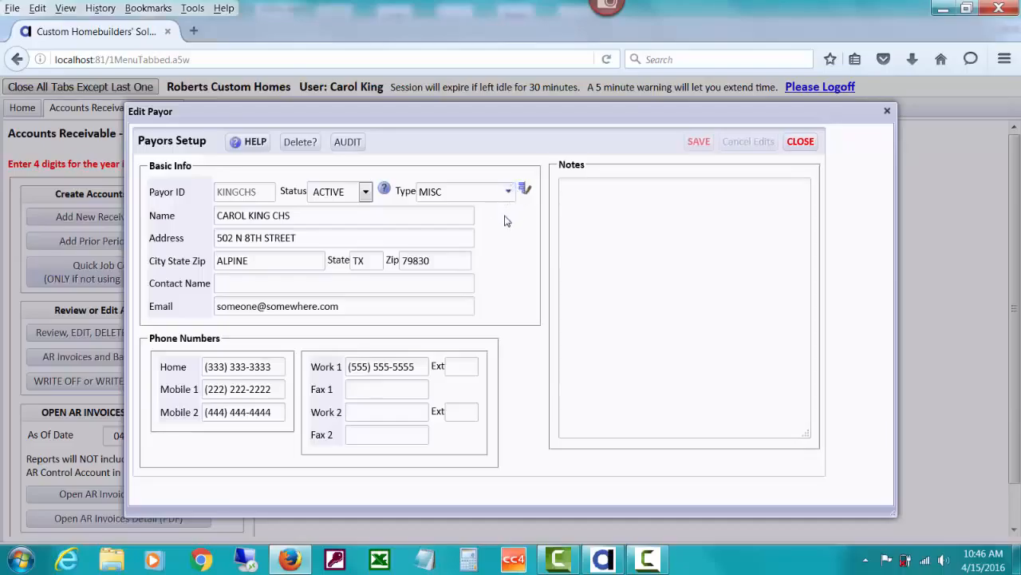
click(800, 142)
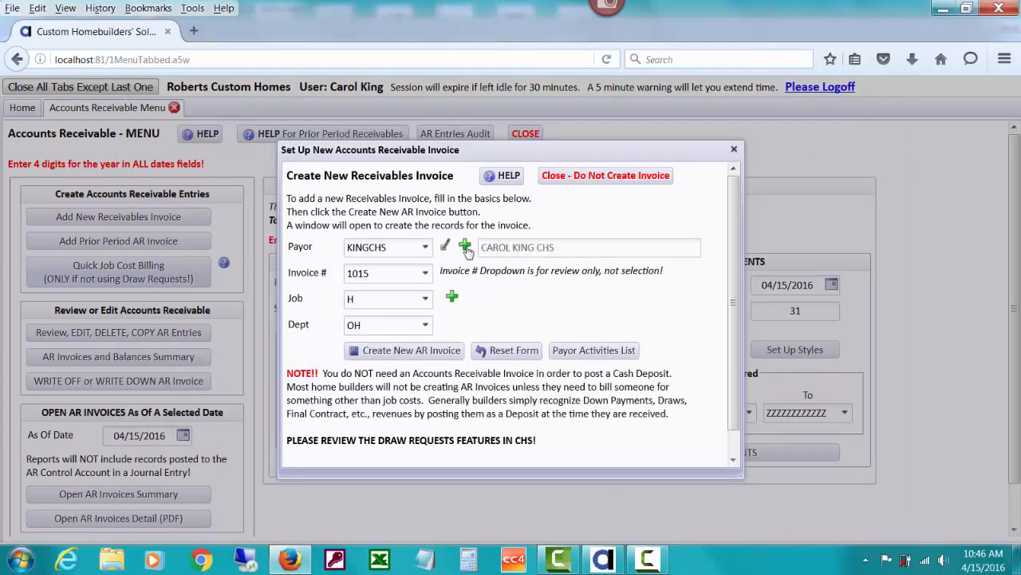
click(426, 248)
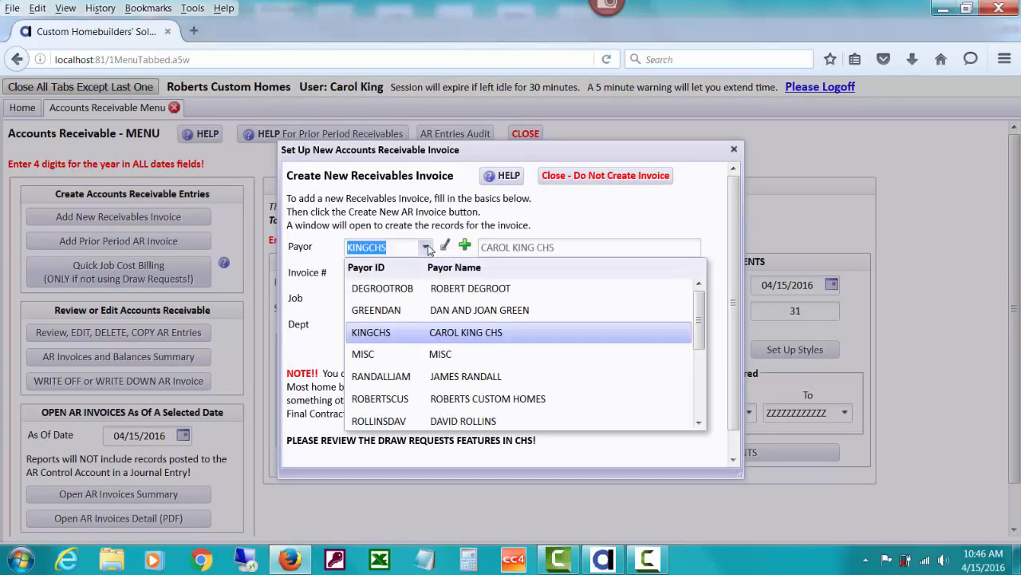
click(434, 311)
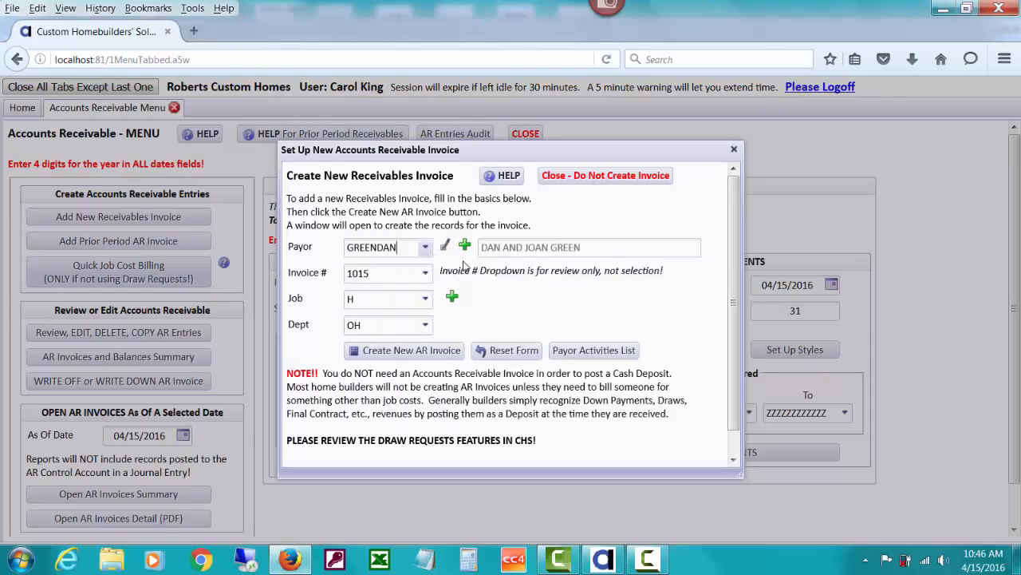
click(465, 248)
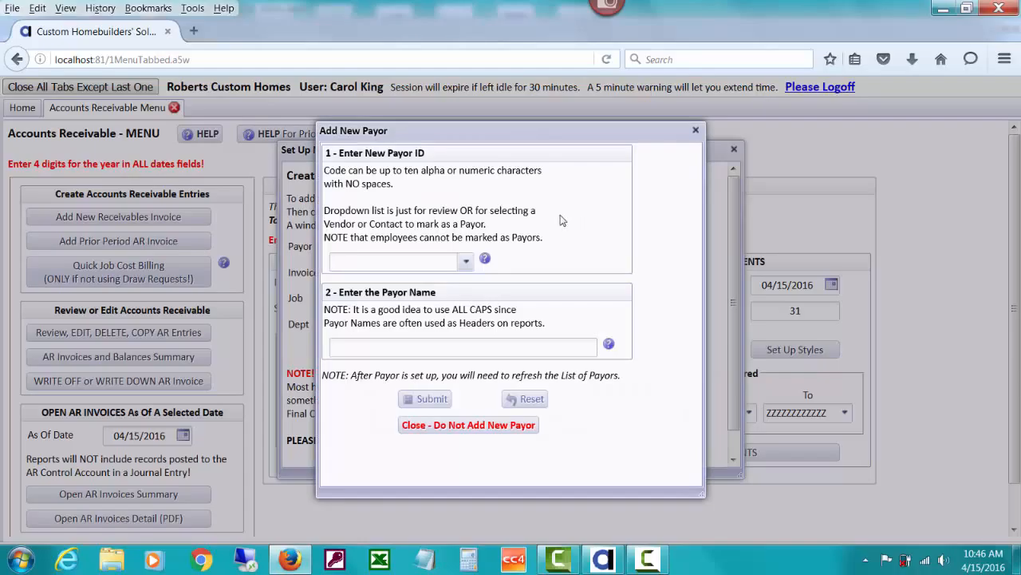
click(500, 424)
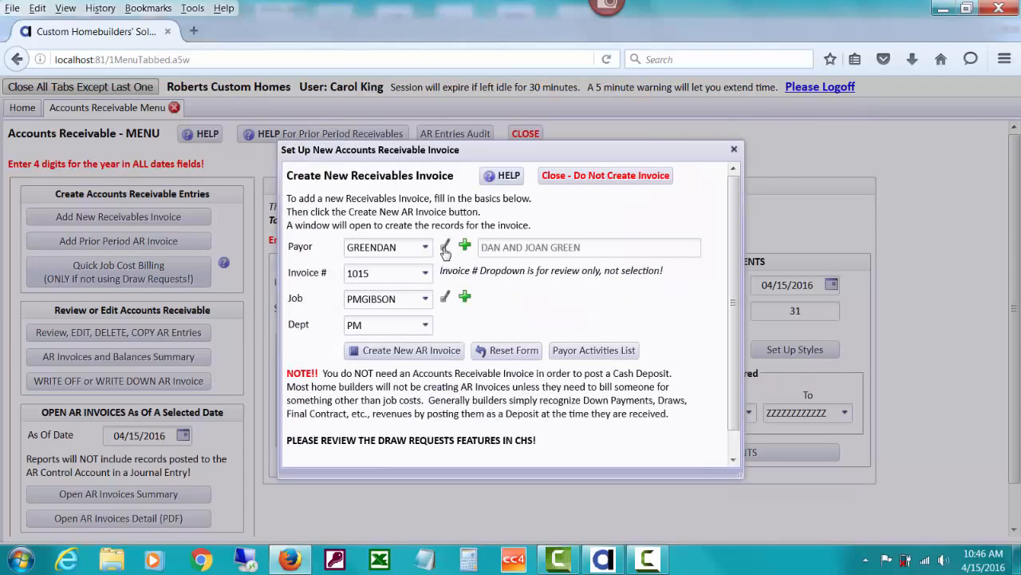
click(445, 249)
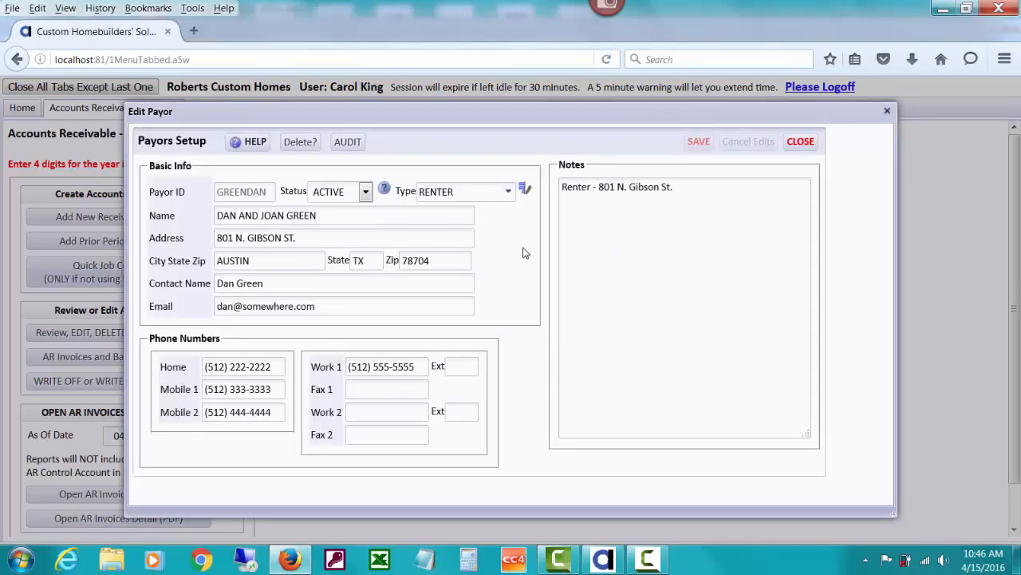
click(800, 149)
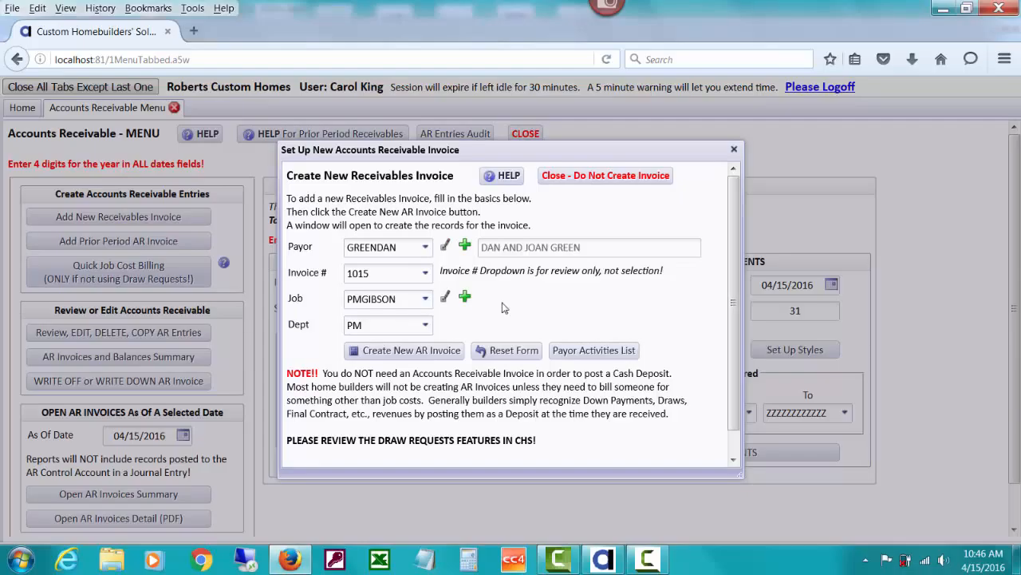
click(444, 298)
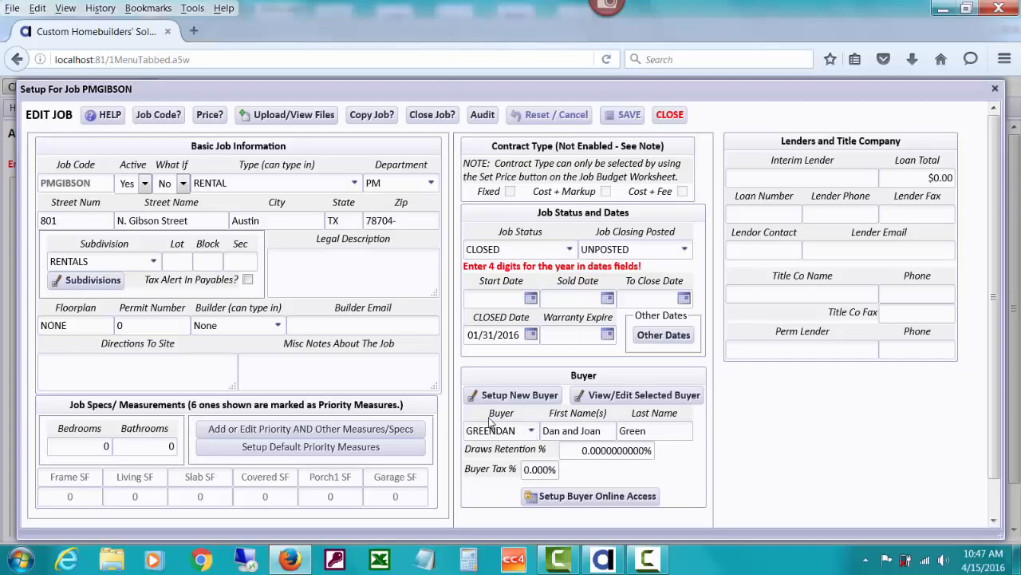
click(660, 118)
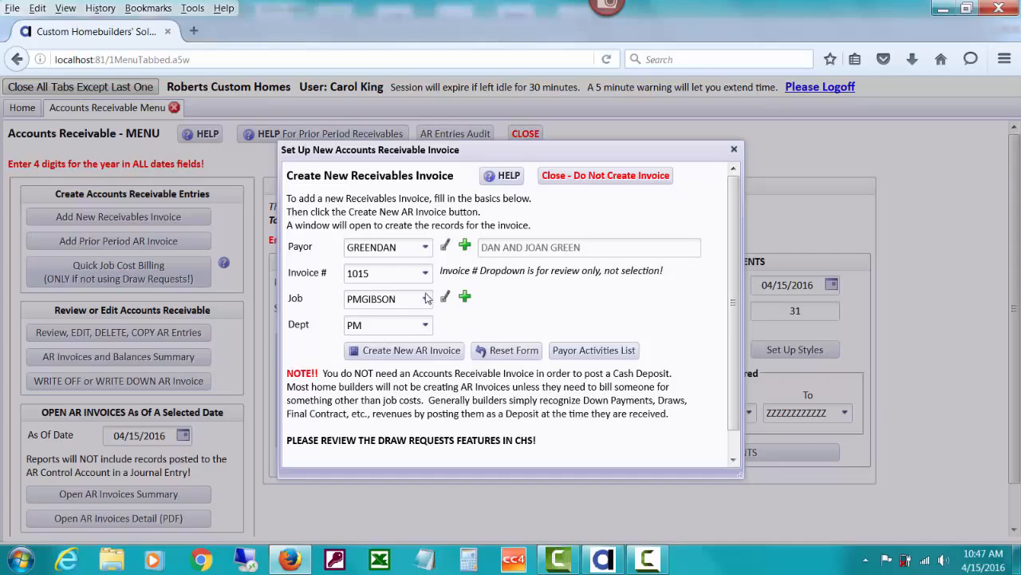
Set the payor back to KINGCHS, keeping job H and department OH.
click(425, 249)
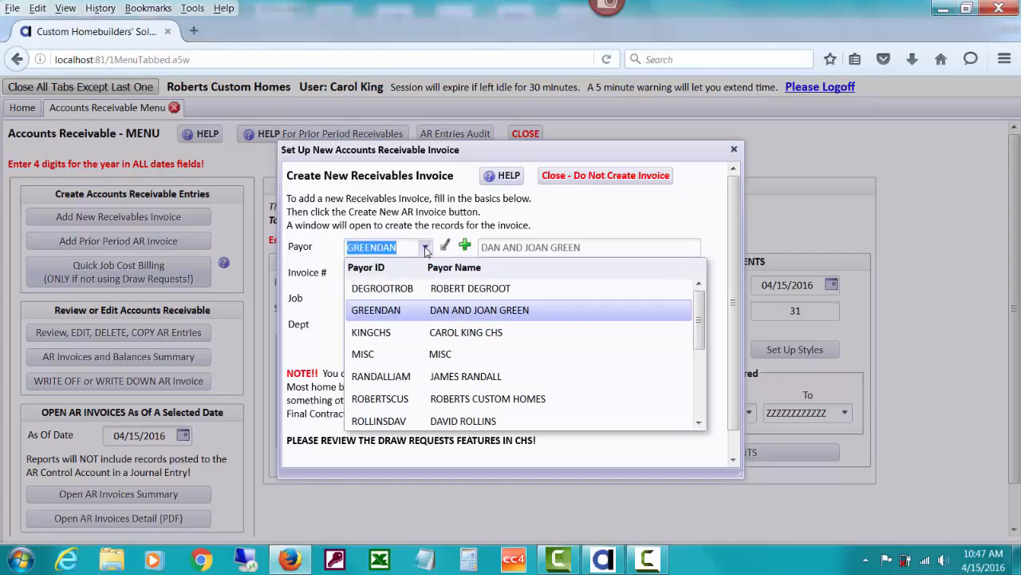
click(407, 334)
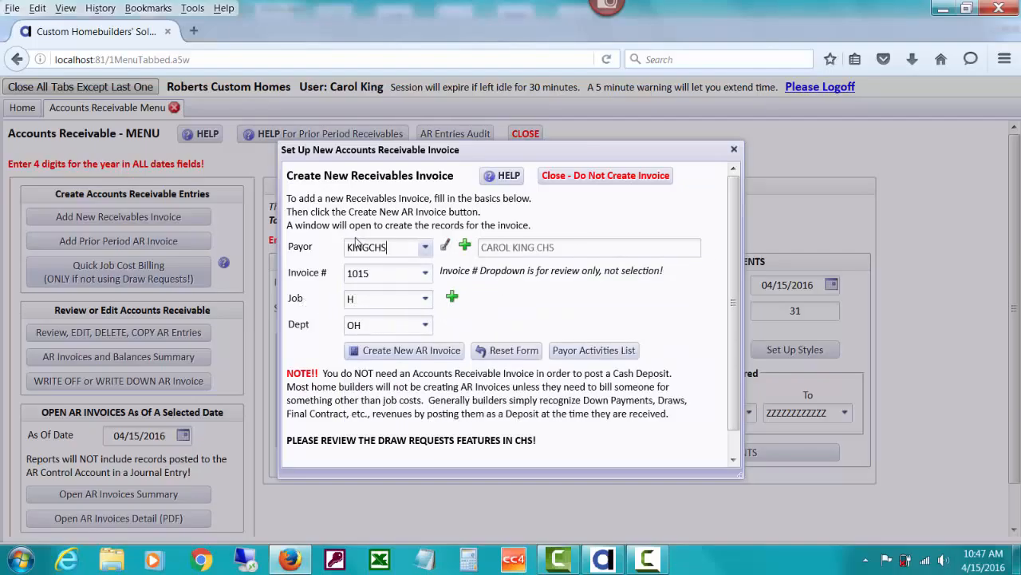
click(426, 329)
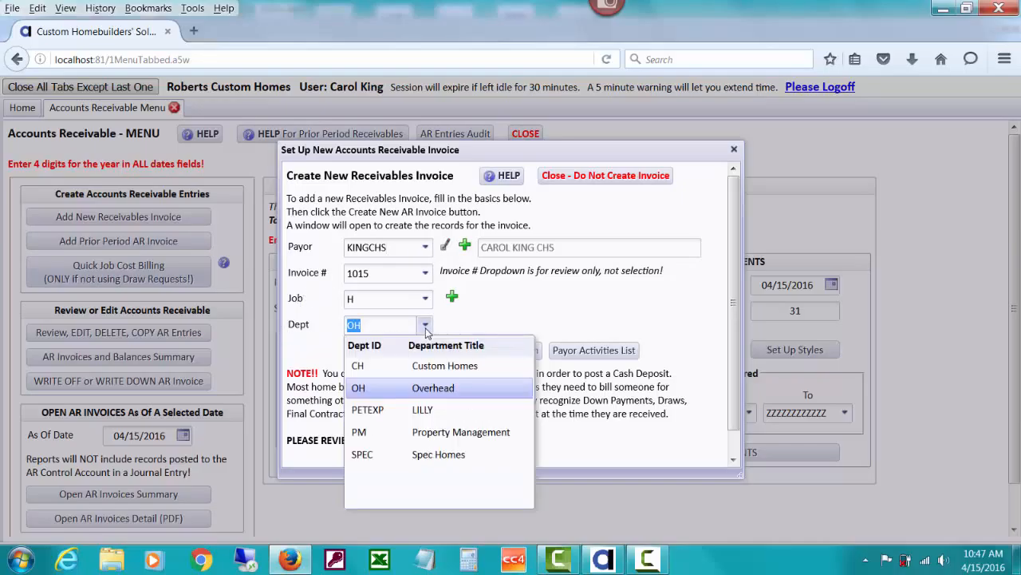
click(543, 300)
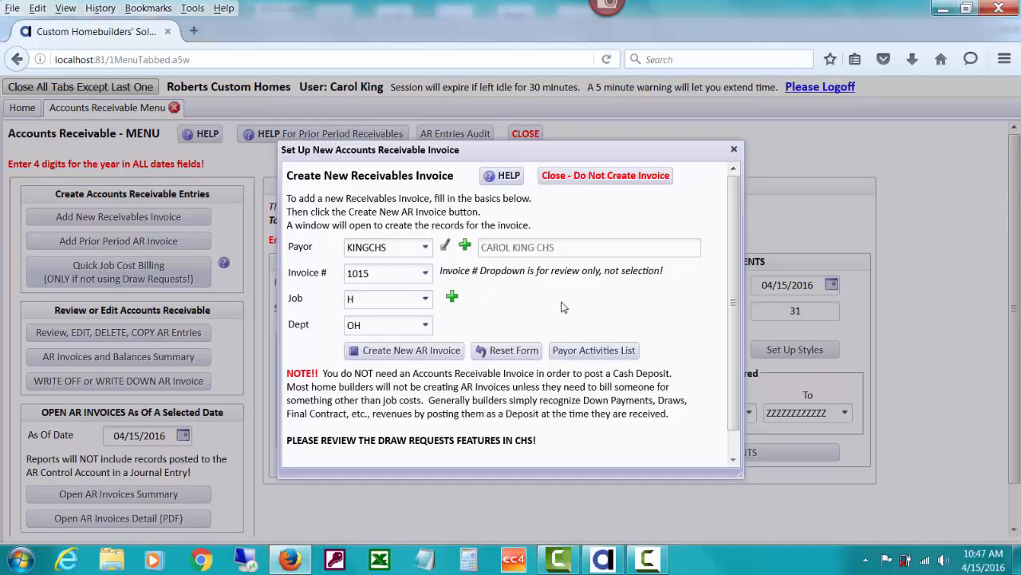
click(426, 274)
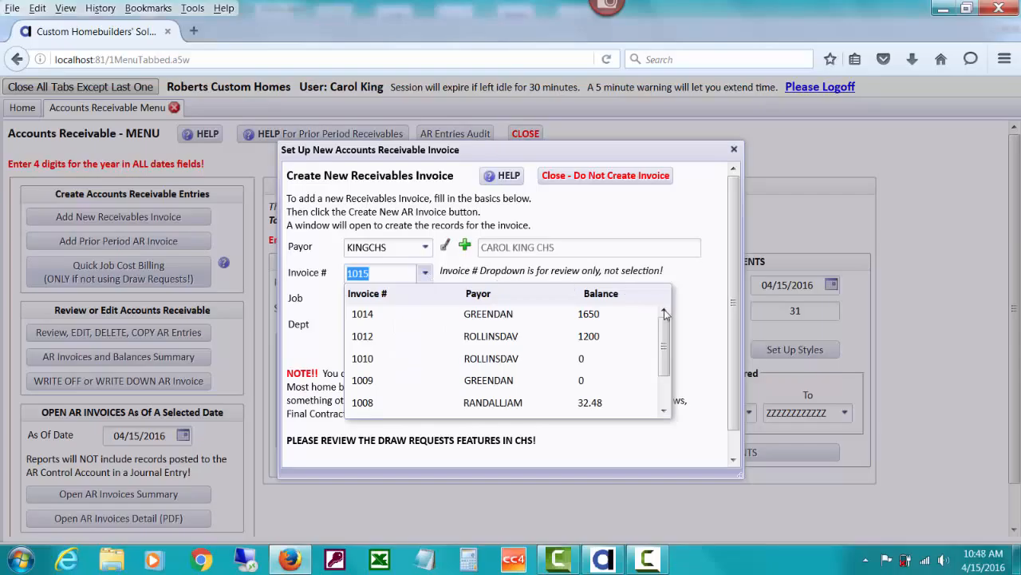
drag(664, 361, 664, 339)
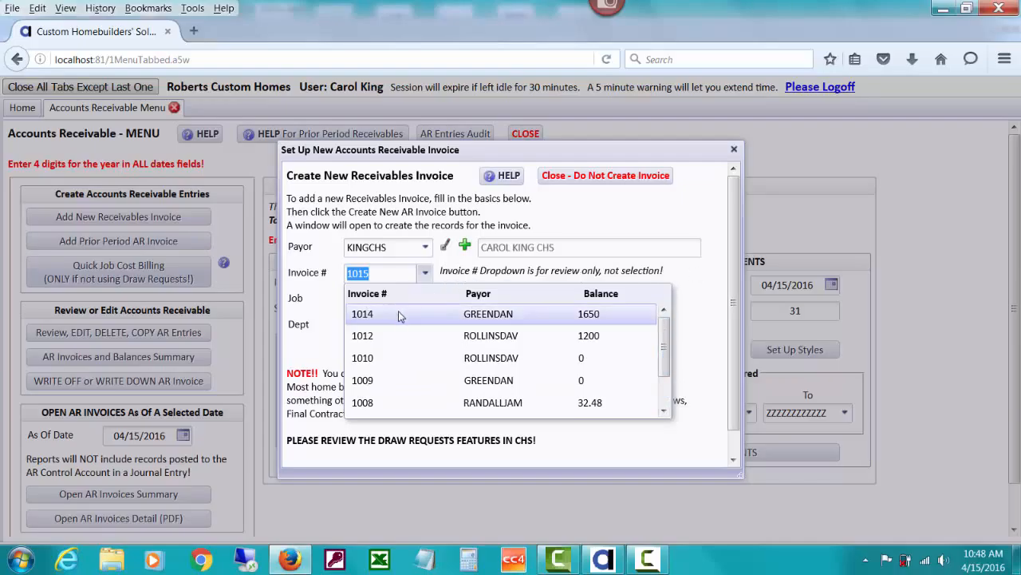
click(695, 275)
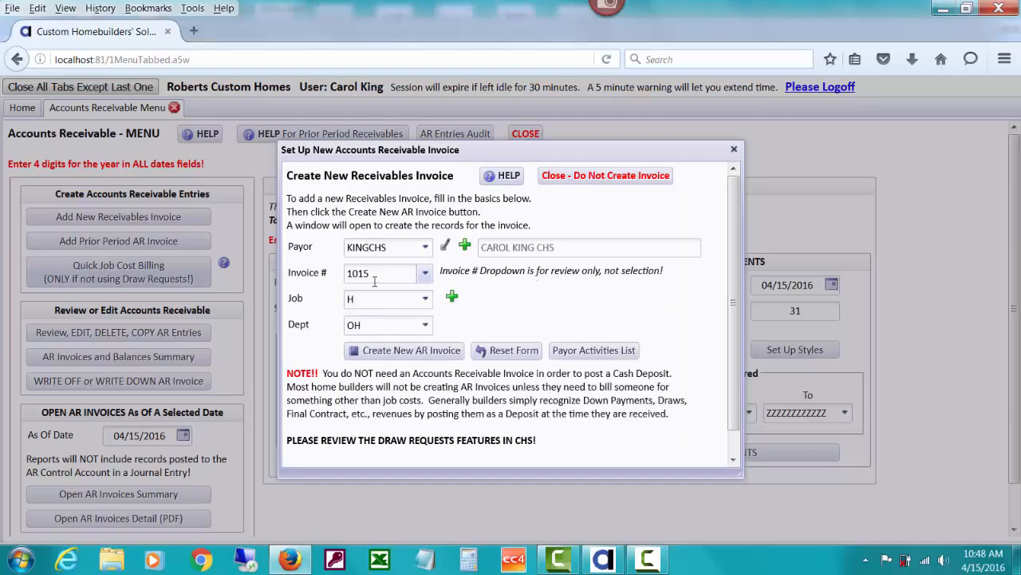
drag(373, 275, 341, 274)
text(2345)
click(427, 274)
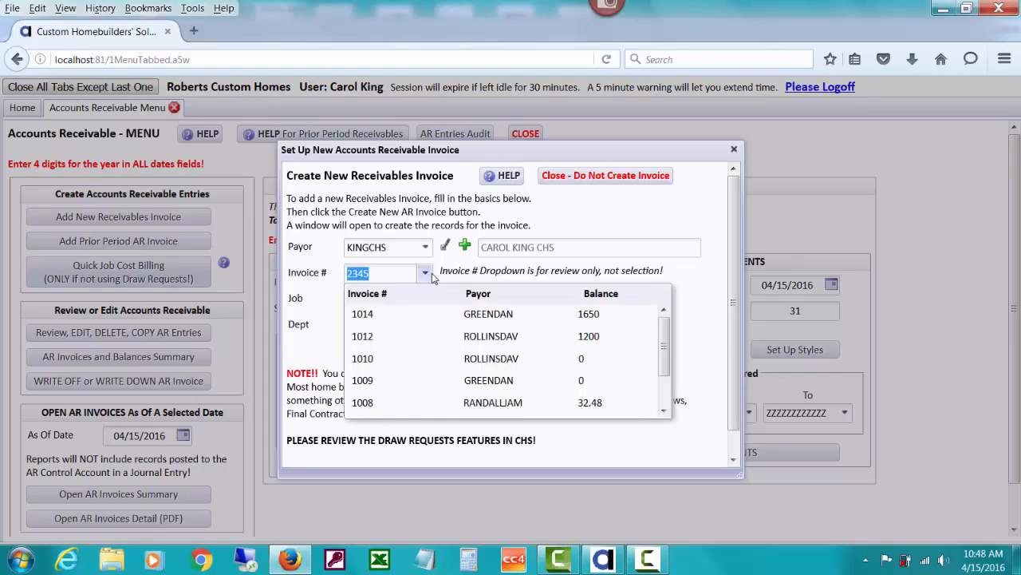
text(1015)
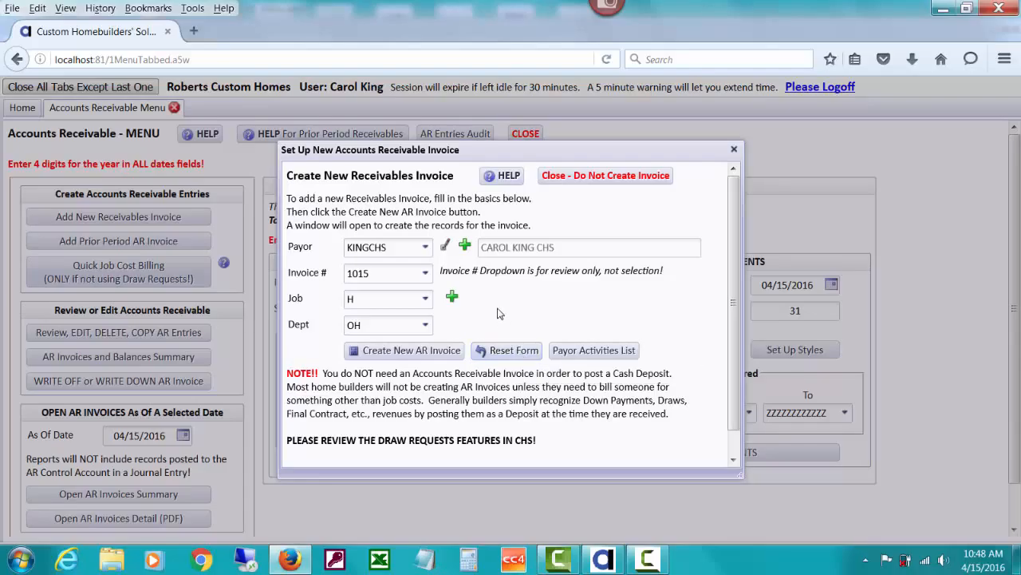
Reset the invoice form, then search 'kin' and choose payor KINGCHS.
click(510, 352)
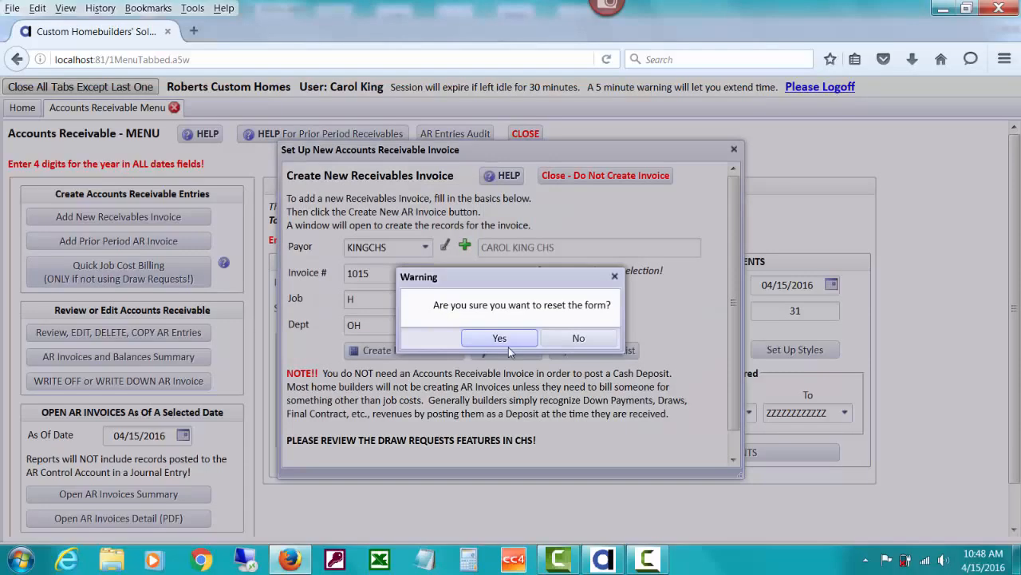
click(506, 345)
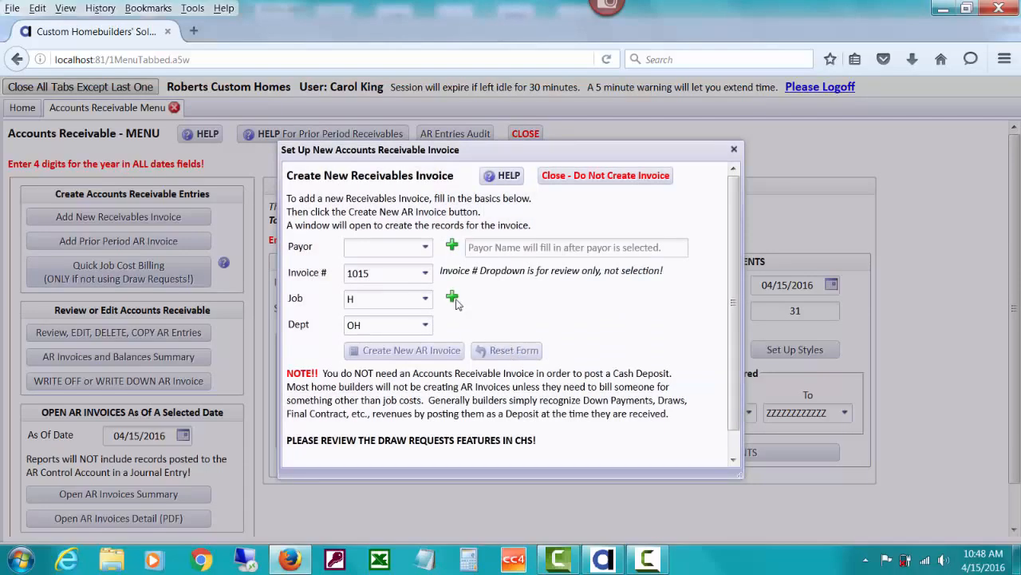
click(391, 248)
text(kin)
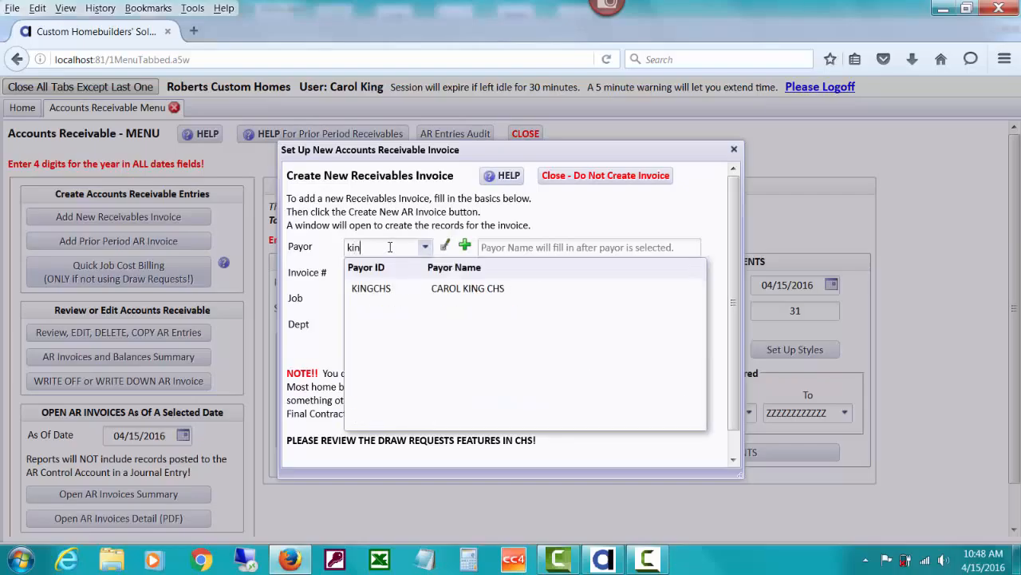
click(421, 288)
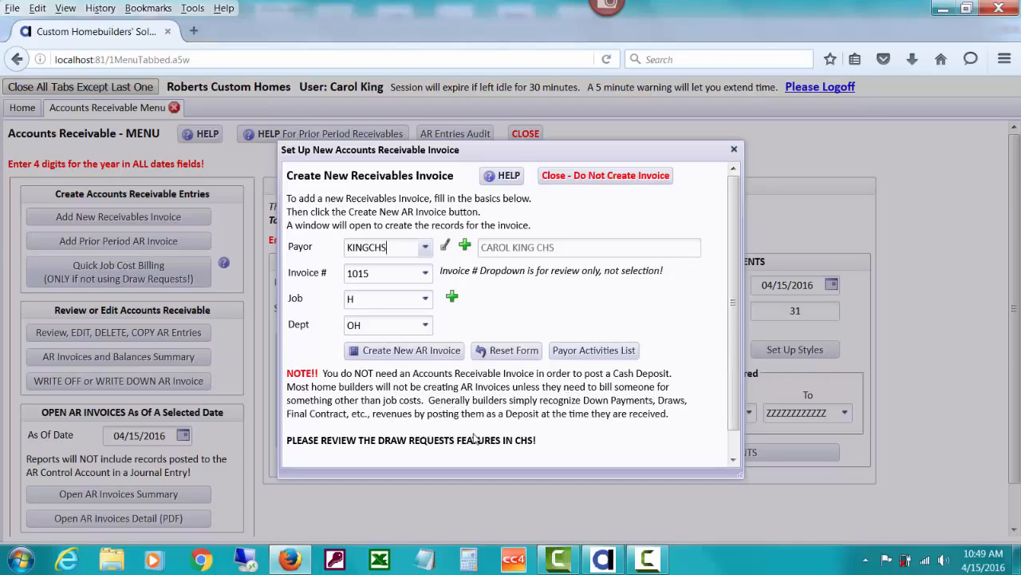
Create AR invoice 1015 for KINGCHS and date its first line 04/12/16.
click(421, 349)
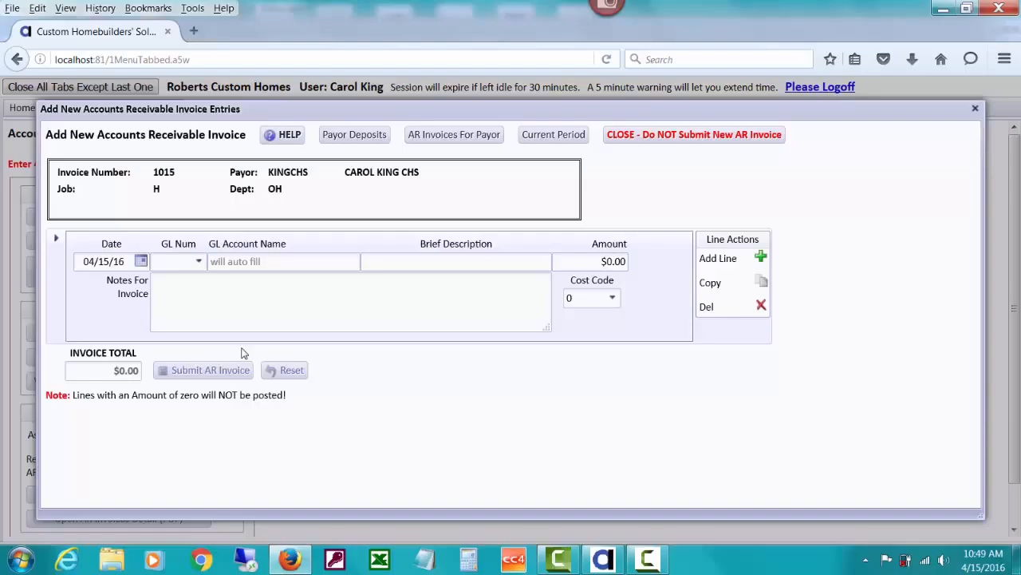
click(141, 262)
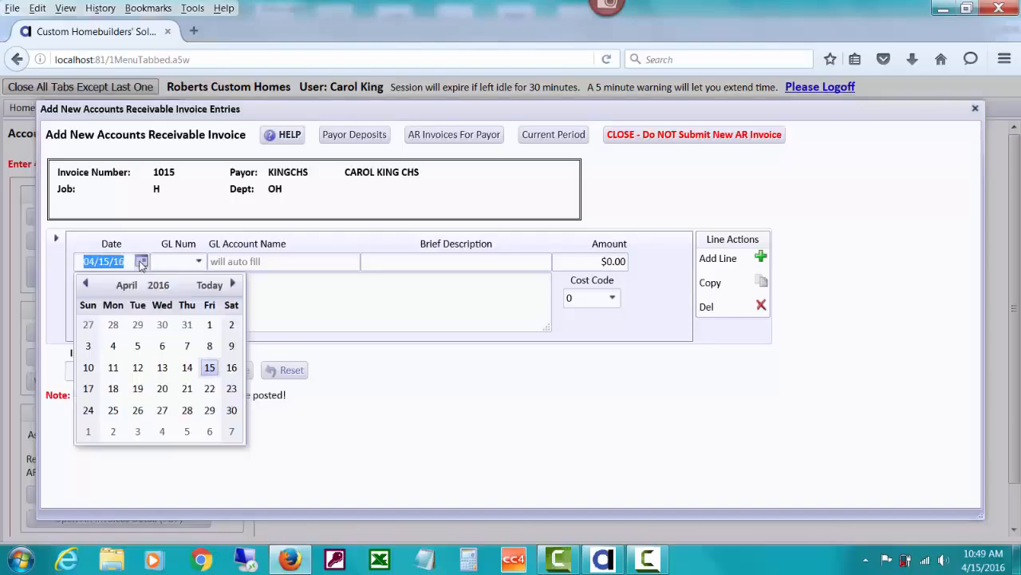
click(137, 368)
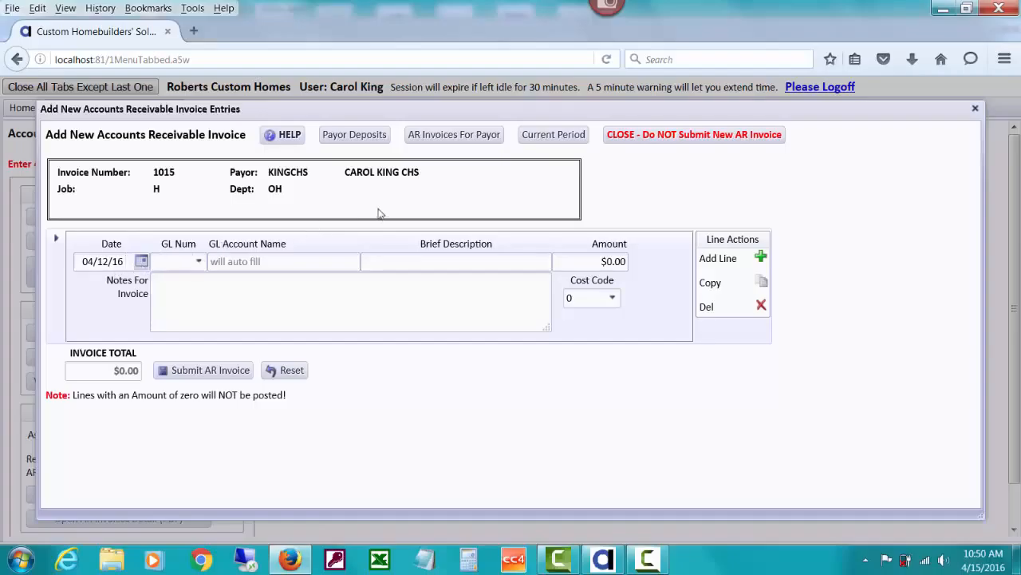
Change the current period's begin date to 01/01/2016, ending 12/31/2016, and save it.
click(562, 134)
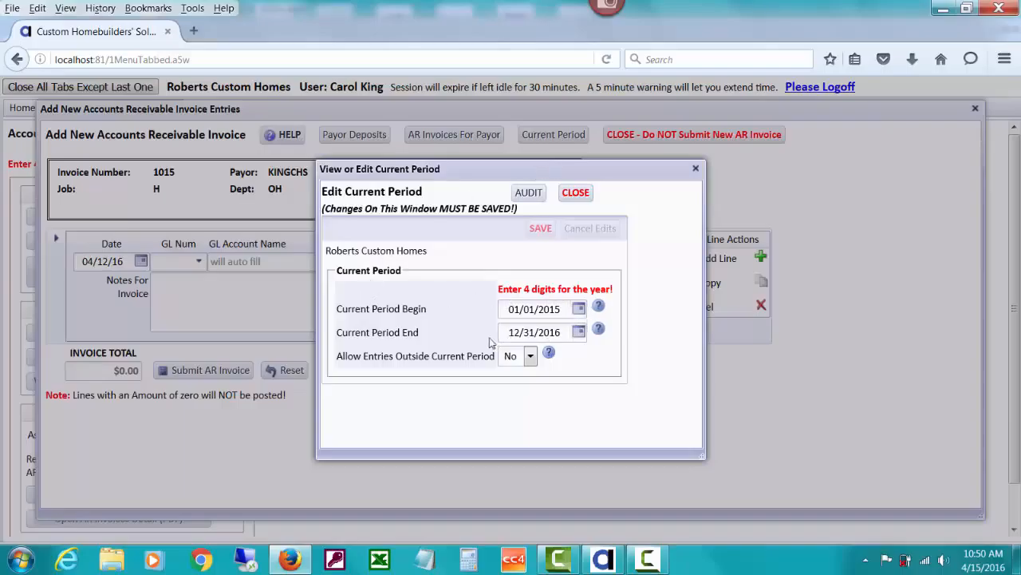
click(581, 312)
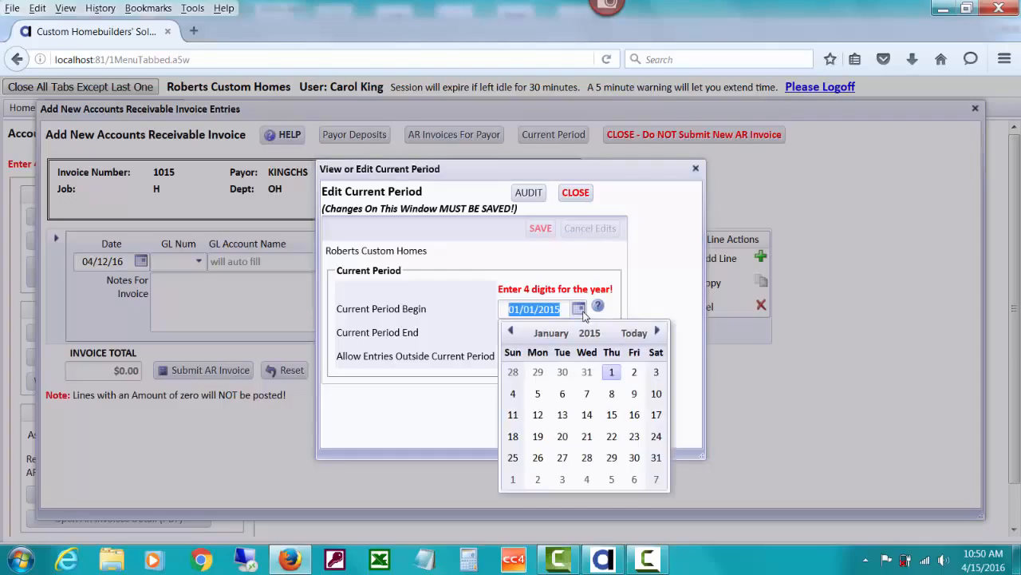
click(589, 332)
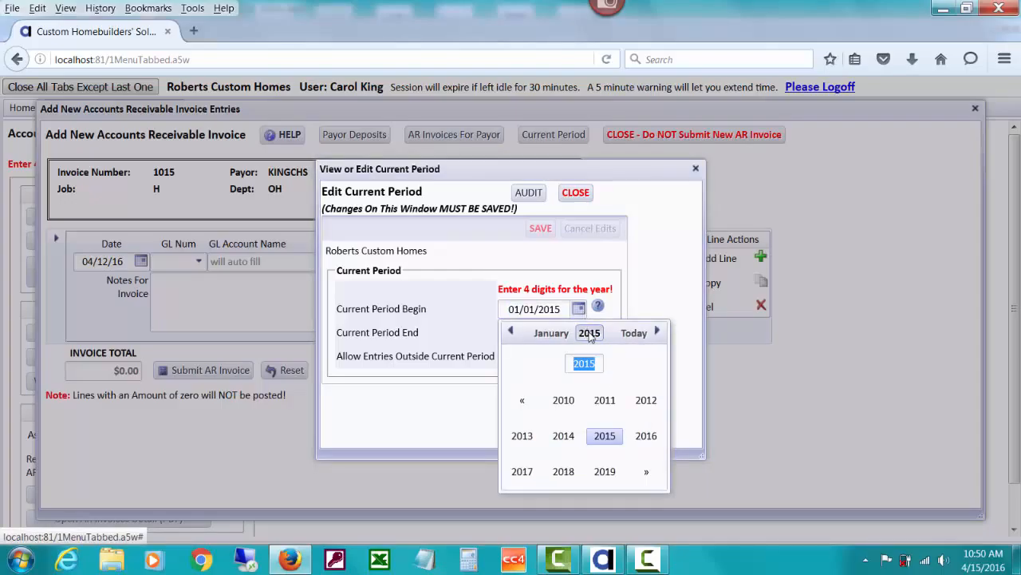
click(646, 435)
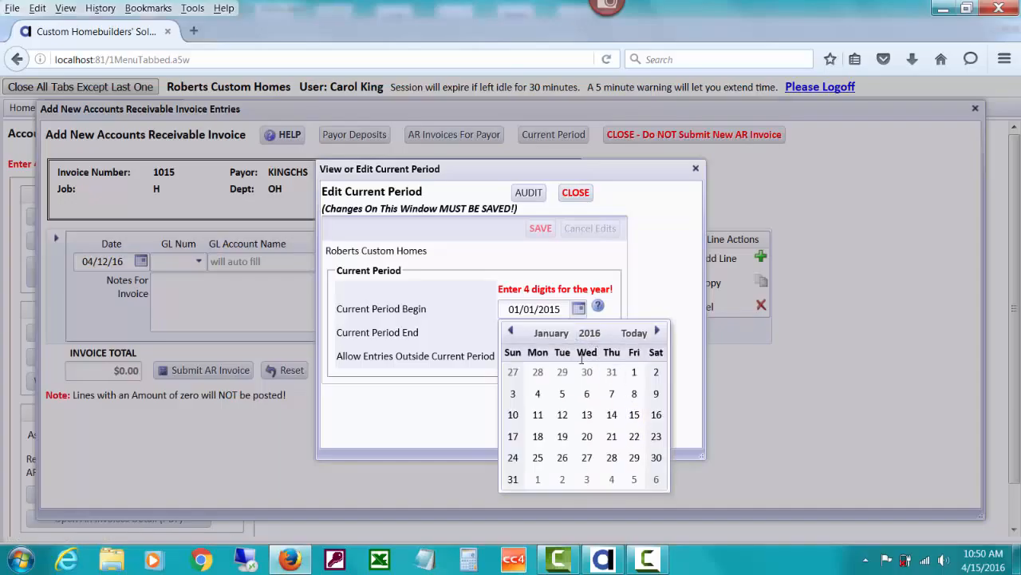
click(633, 373)
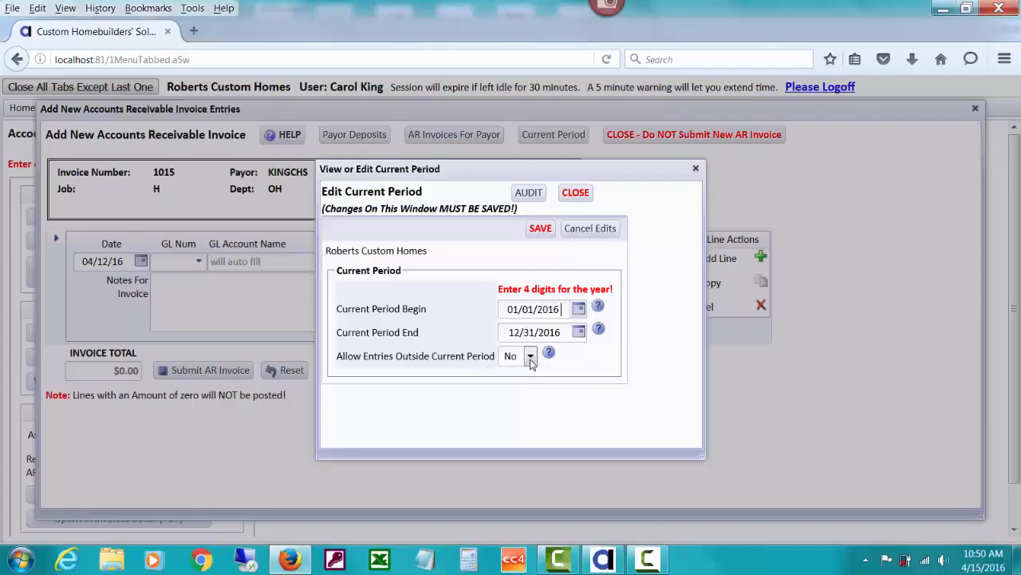
click(540, 230)
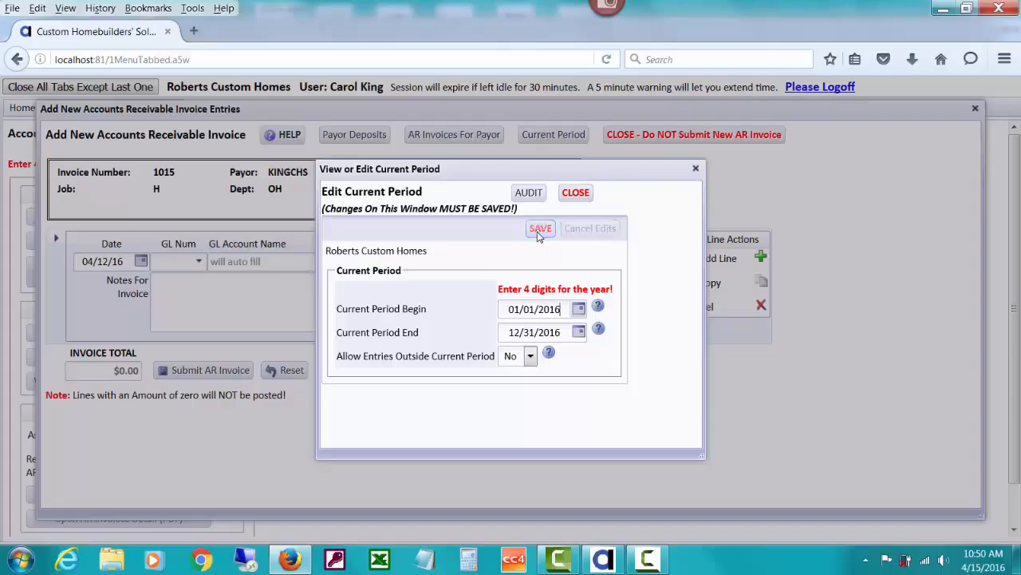
Close the period settings and try dating the line December 1, 2015, dismissing the out-of-period warning.
click(576, 193)
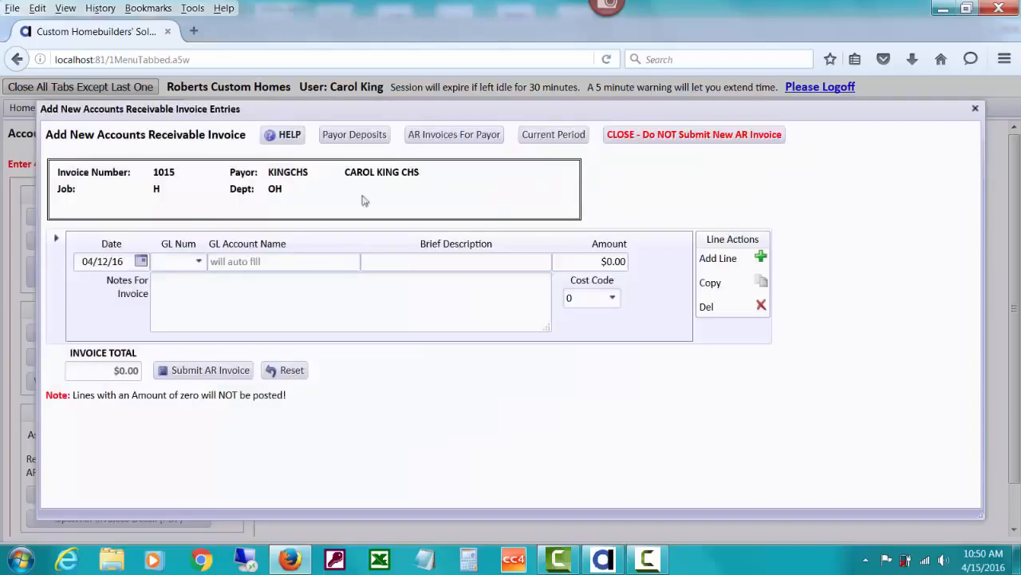
click(141, 261)
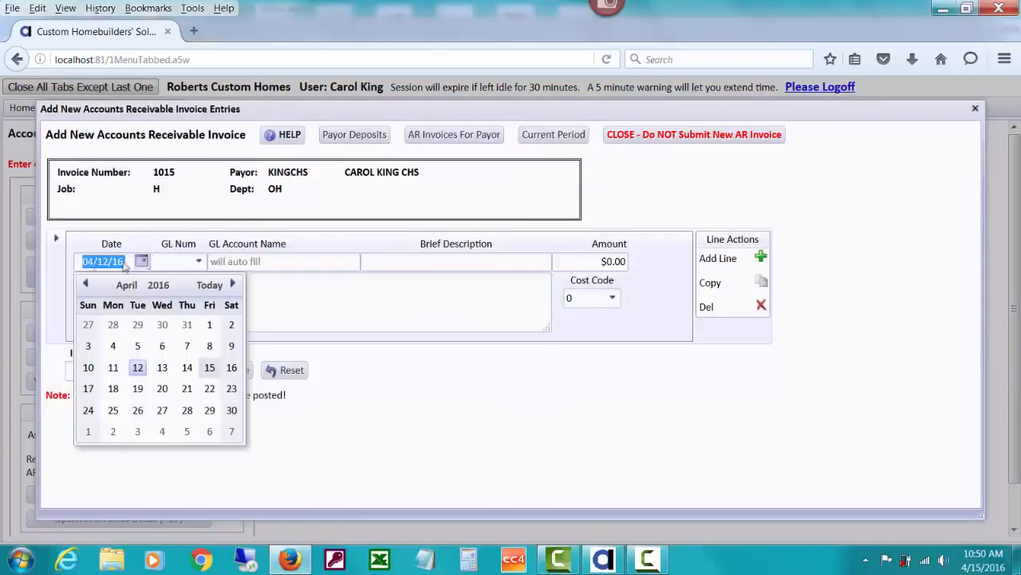
click(86, 284)
click(86, 284)
click(87, 284)
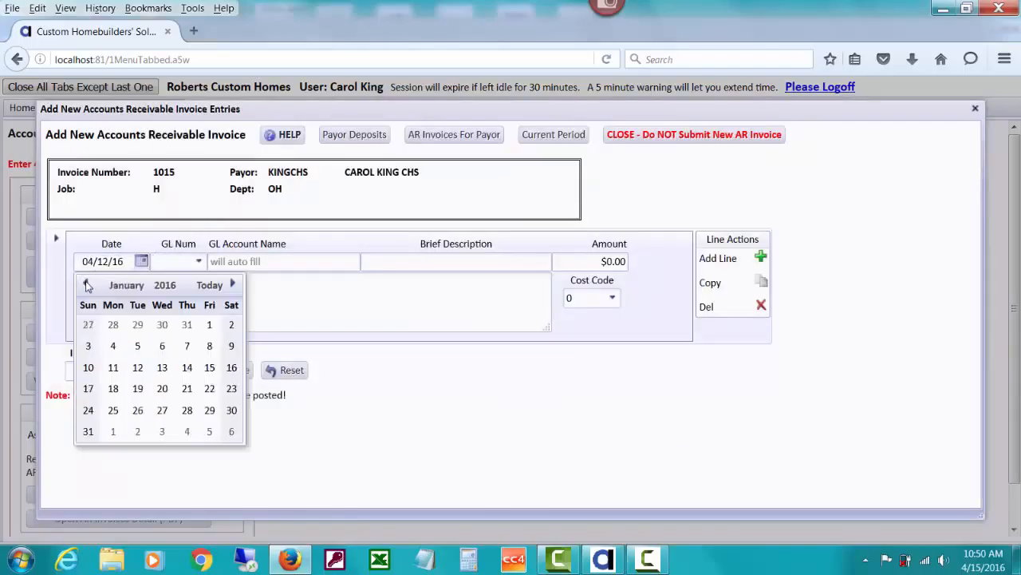
click(86, 284)
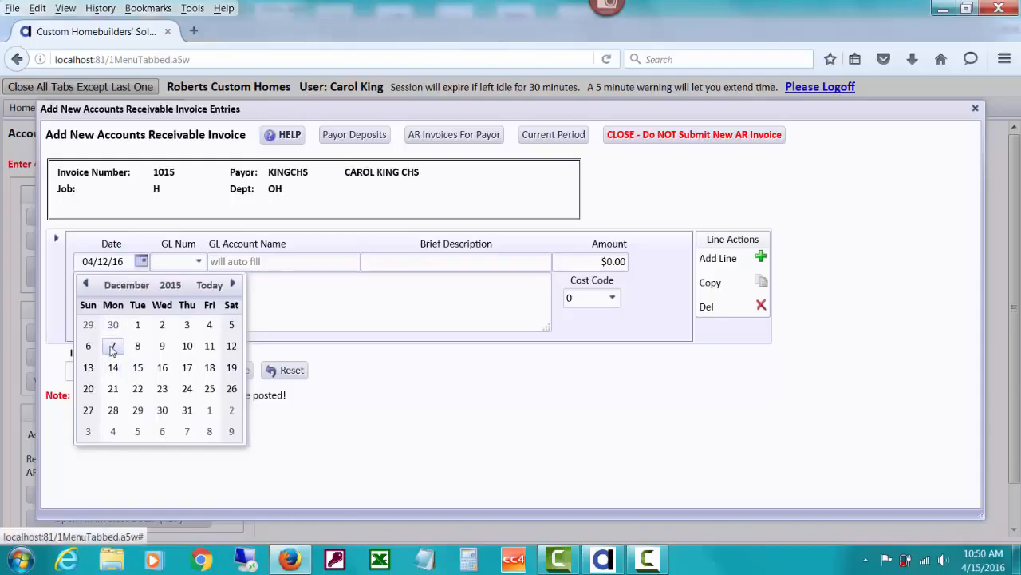
click(138, 324)
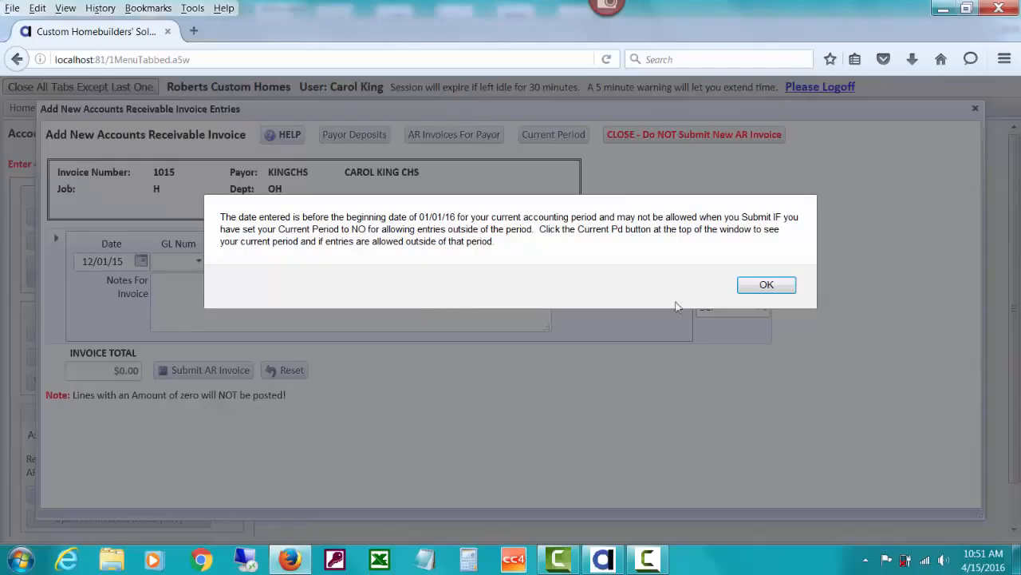
click(758, 288)
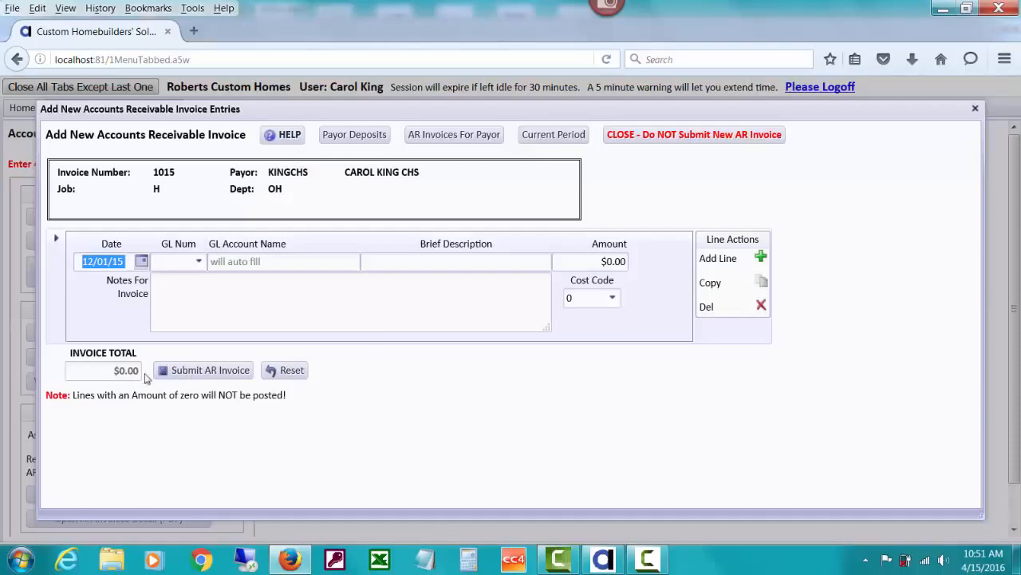
Move the line's calendar forward to April 2016 and set the date to 04/12/16.
click(141, 263)
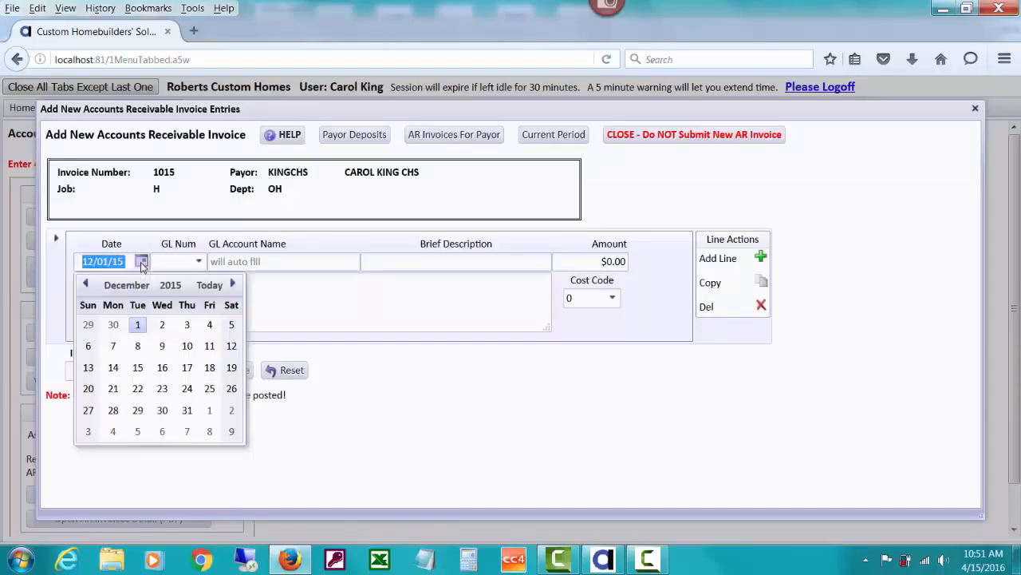
click(233, 284)
click(233, 284)
click(233, 284)
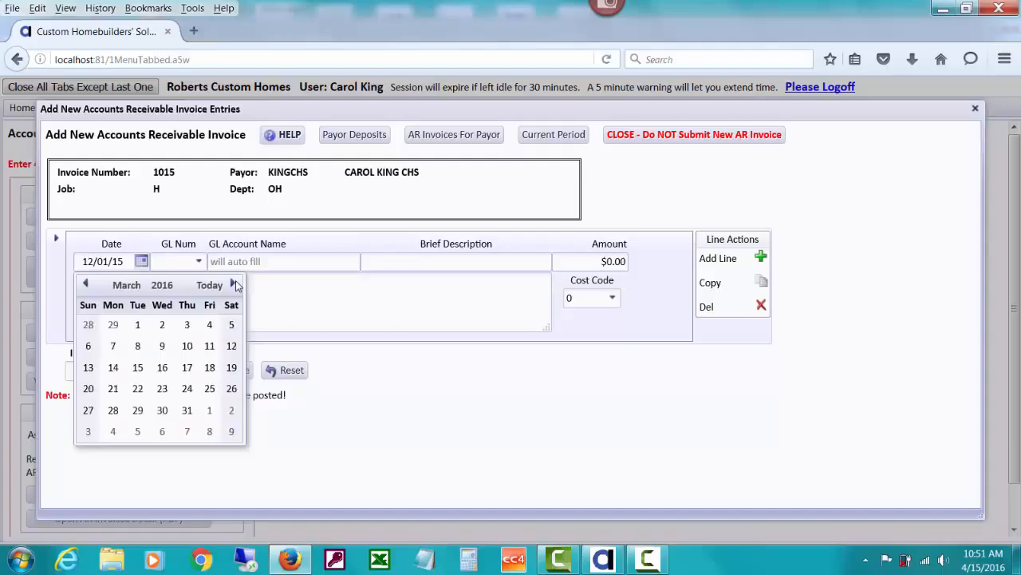
click(234, 284)
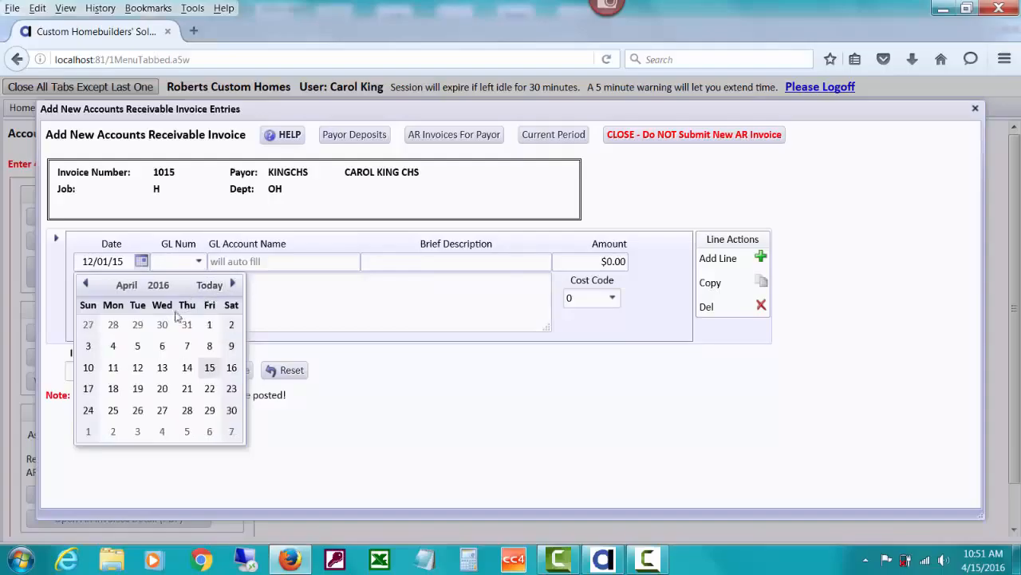
click(137, 368)
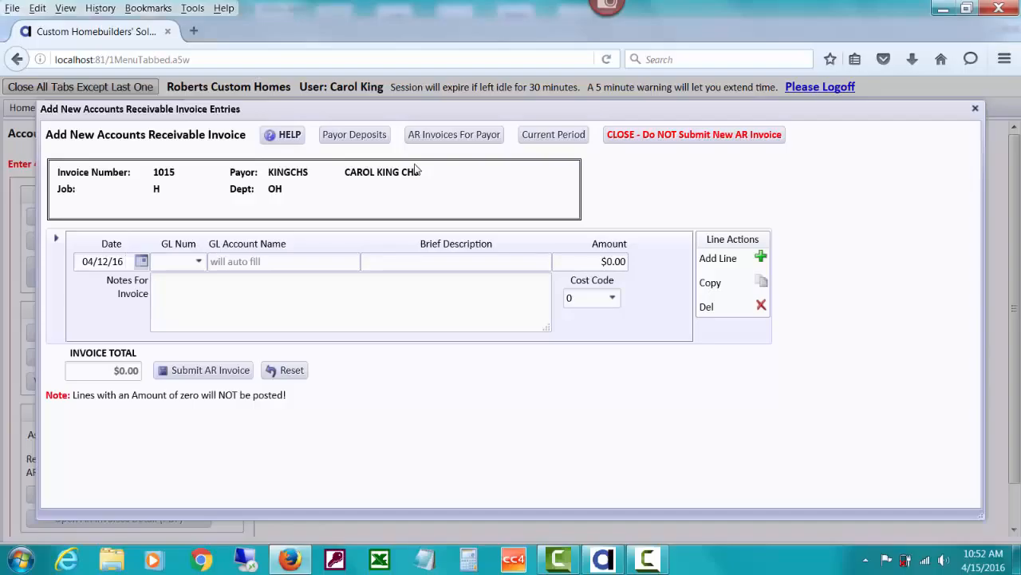
Check the payor's existing AR invoices report, which is empty, and close it.
click(443, 134)
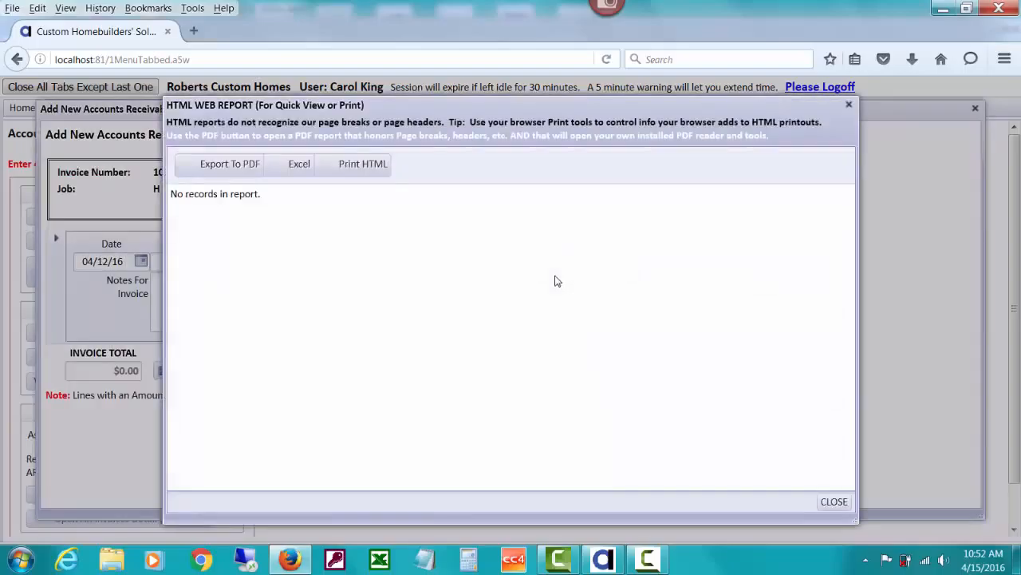
click(834, 501)
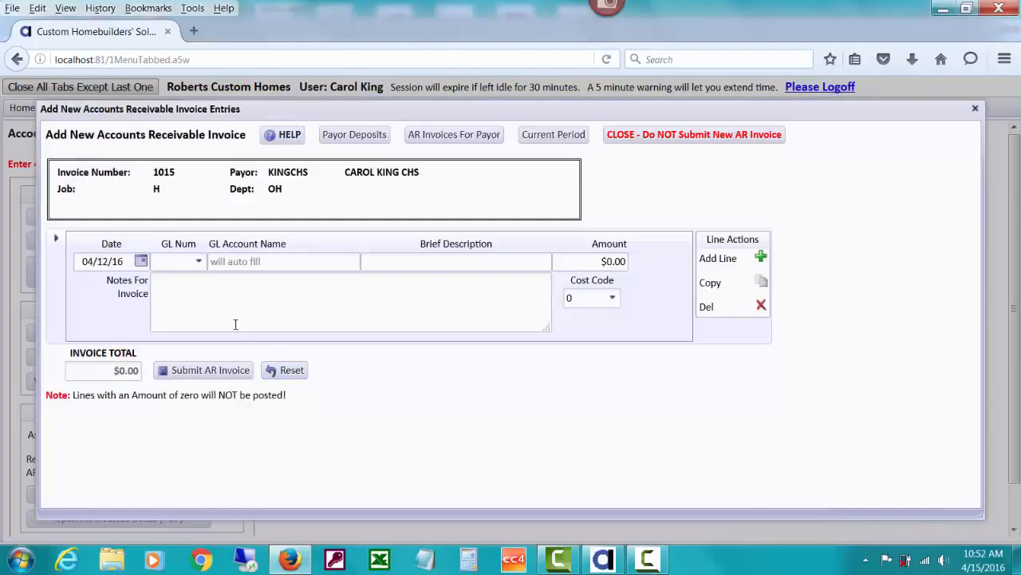
click(178, 264)
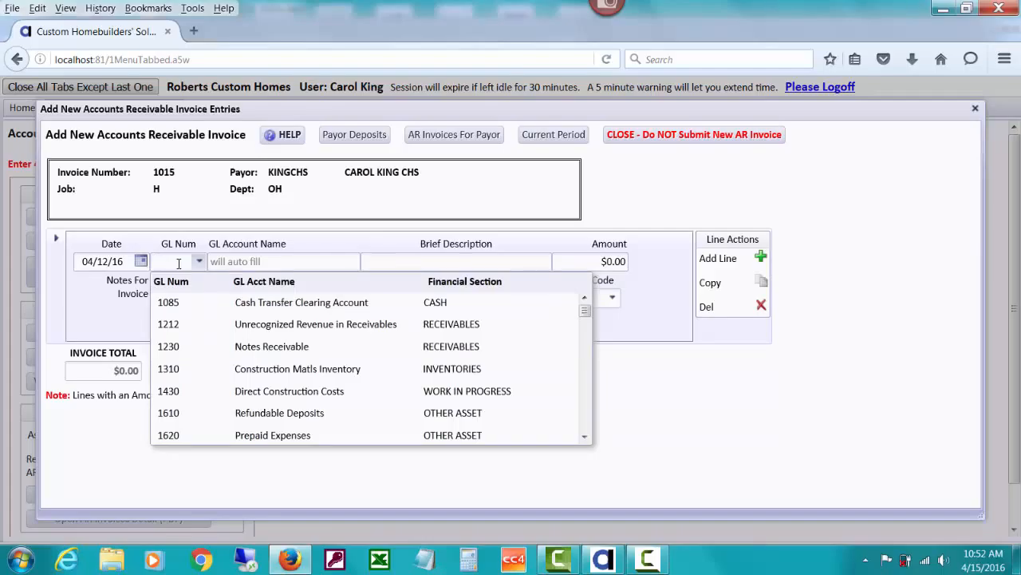
Fill line one with GL 8400 Office Supplies, an Office Depot supply reimbursement description, and 75.25.
text(84)
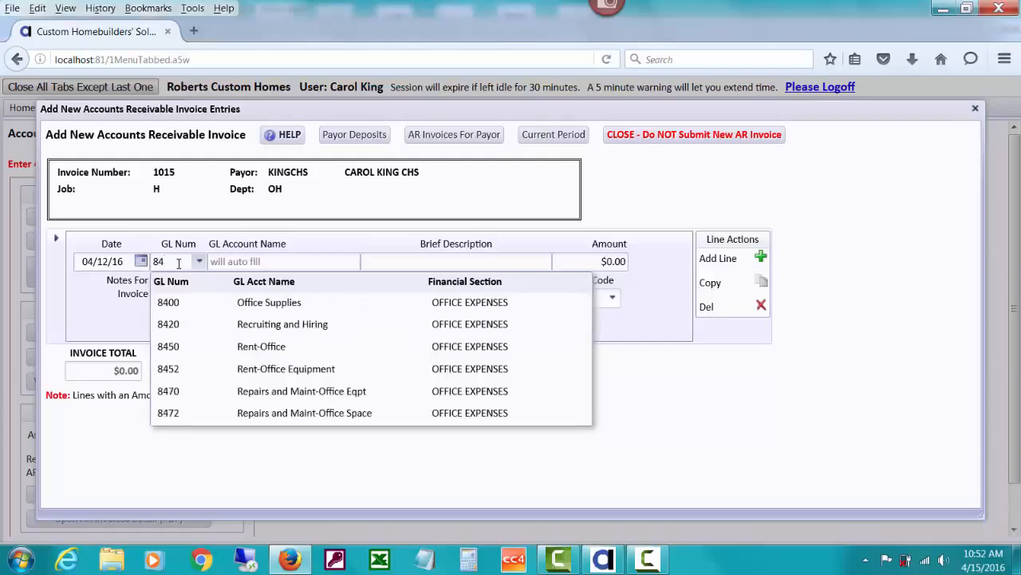
click(265, 302)
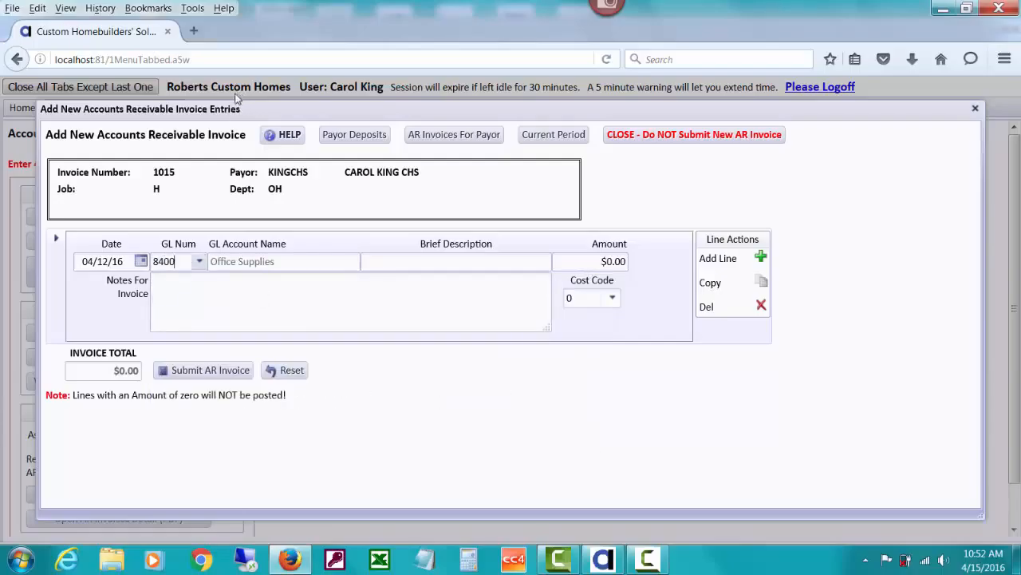
key(Tab)
text(CKing - Reim)
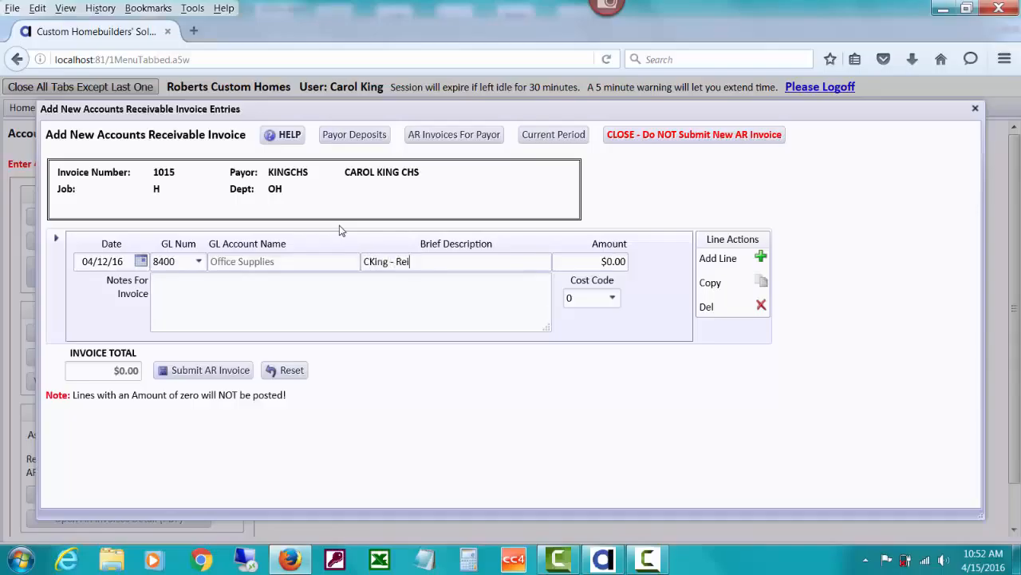
text(ffice Depot Supply)
key(Tab)
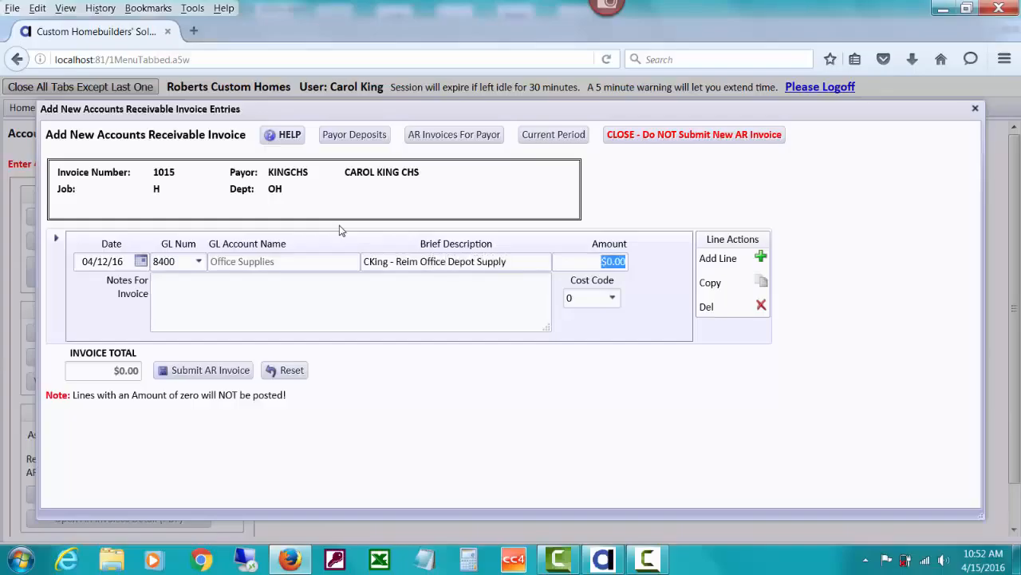
text(75.25)
Enter the invoice note about reimbursing Office Depot supplies, correcting the misspelled 'supplies'.
key(Tab)
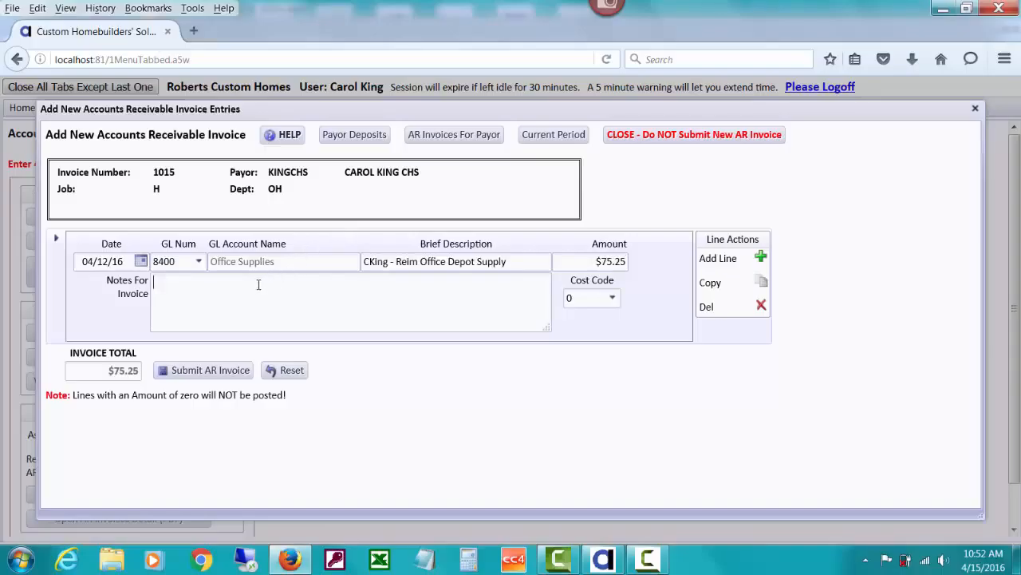
text(Reimbursement)
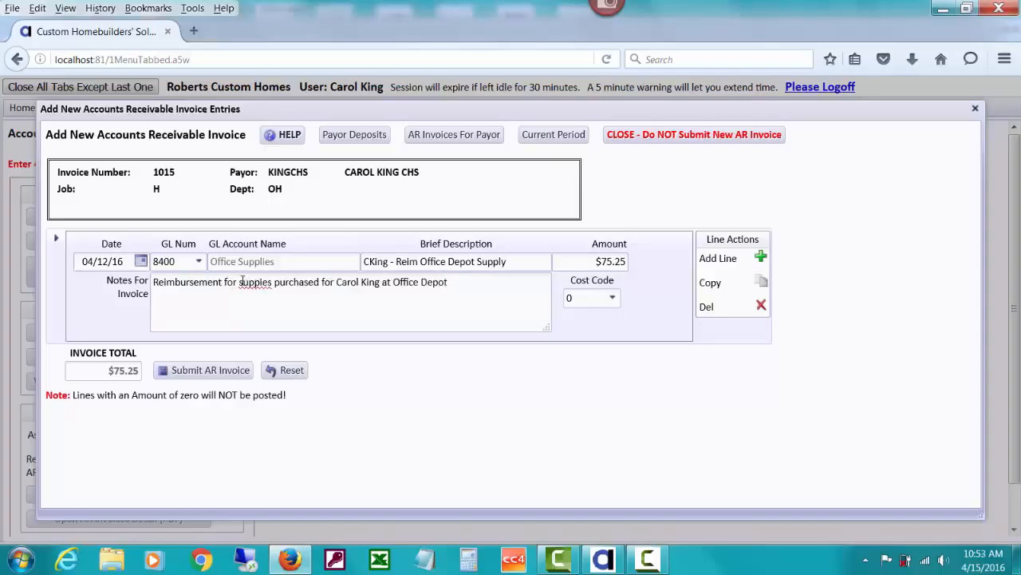
drag(242, 282, 273, 287)
text(supplies)
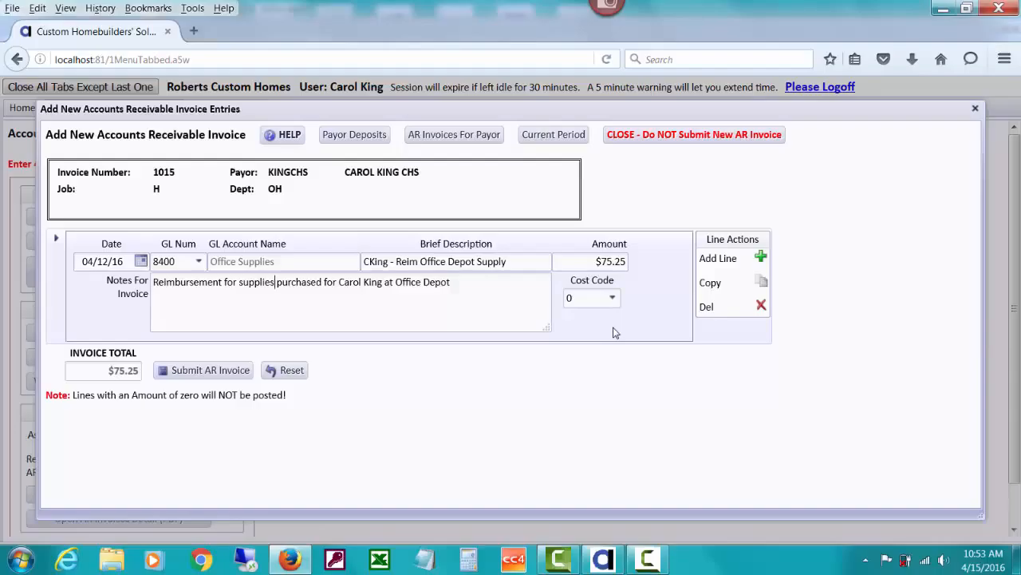
Add a blank second line dated 04/12/16, deleting an accidental copy of line one.
click(761, 284)
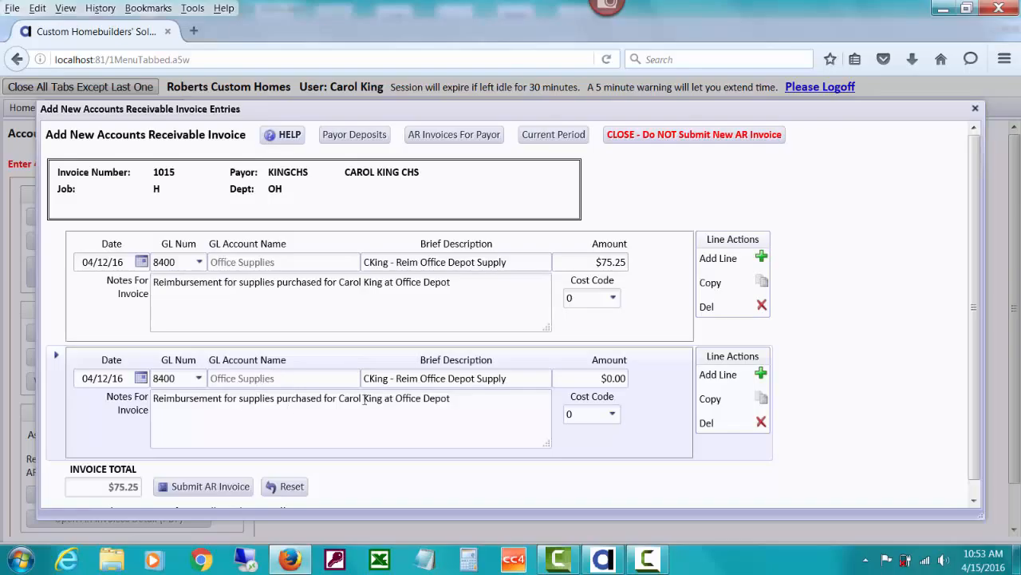
click(763, 423)
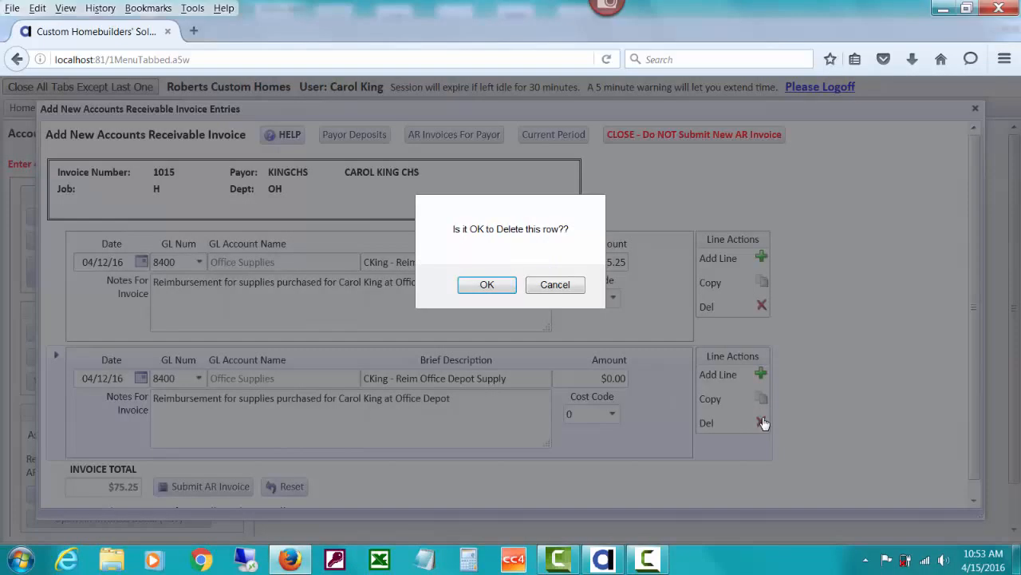
click(507, 292)
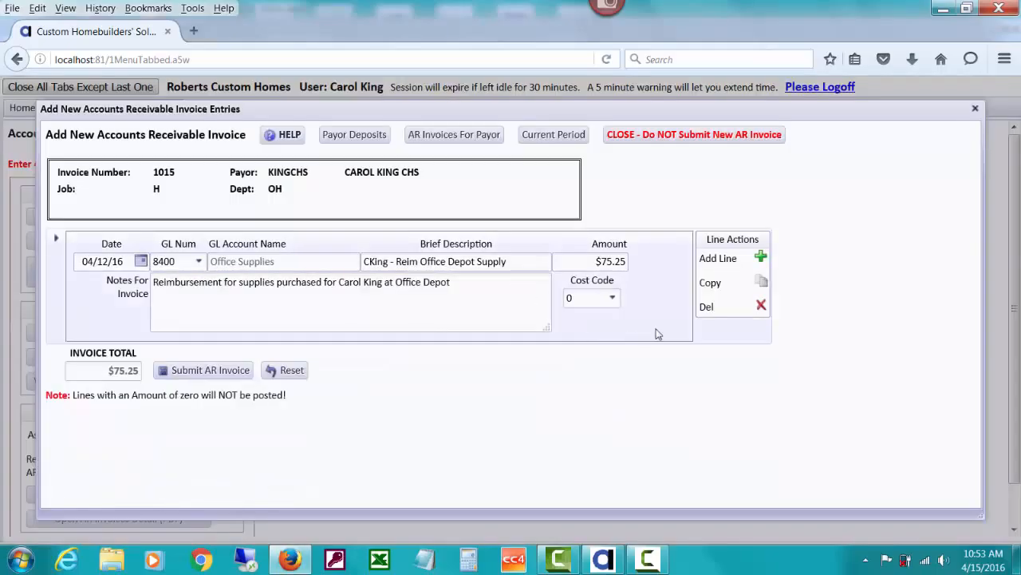
click(761, 258)
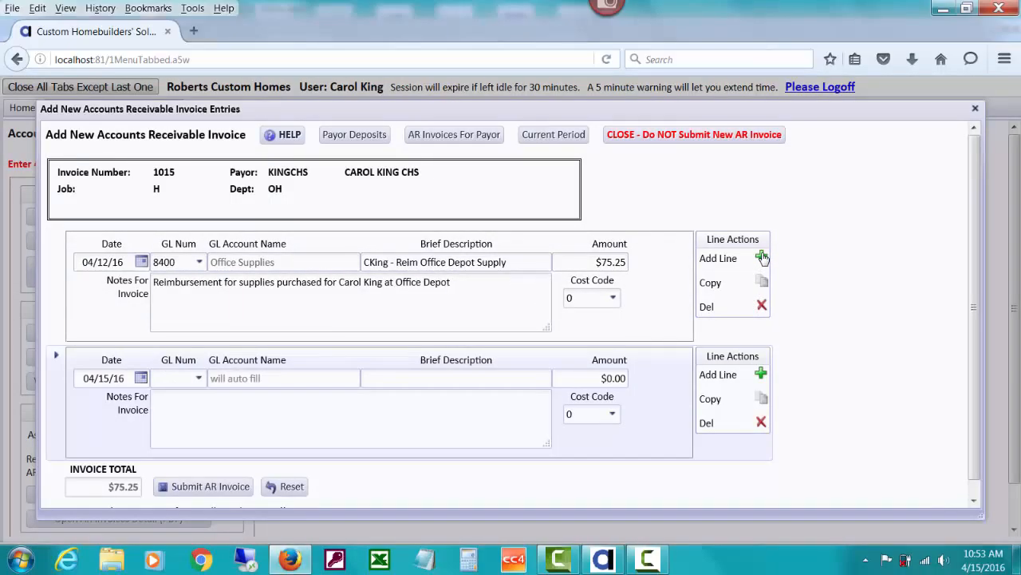
click(141, 378)
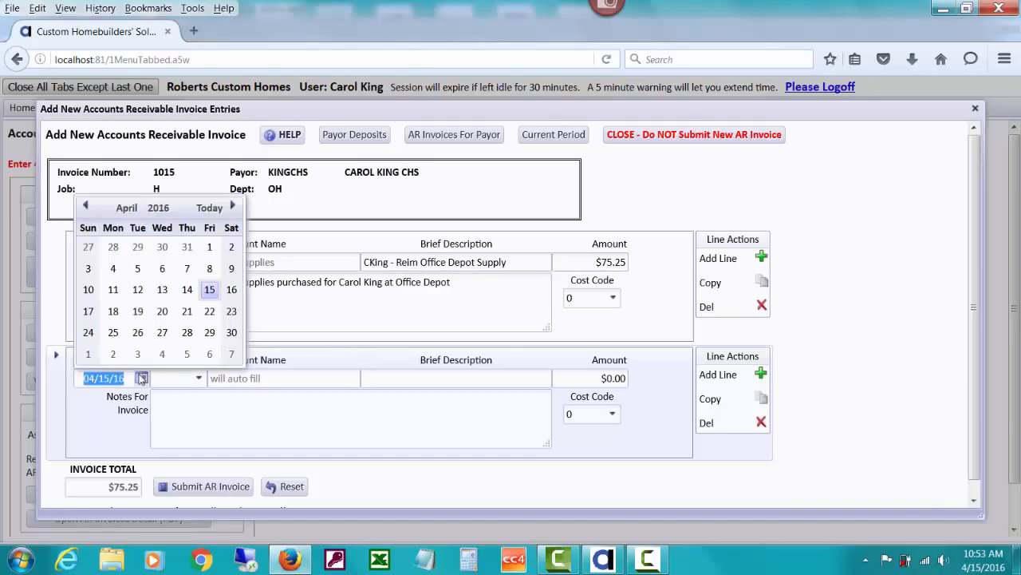
click(138, 290)
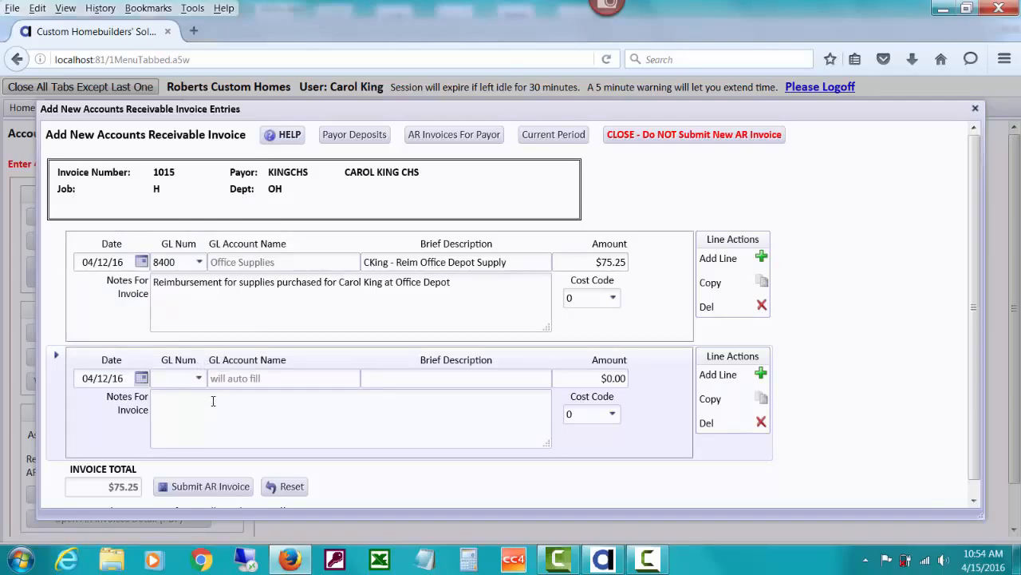
Fill line two: GL 3400 Miscellaneous Income, 'CHS - Consulting 1 Hour', $100, with the consulting note.
click(186, 378)
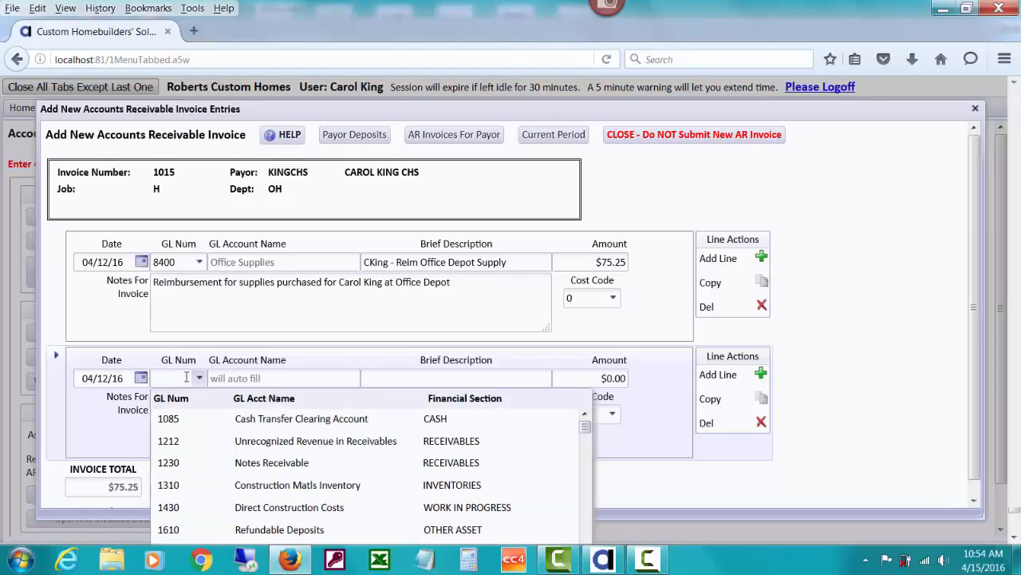
text(34)
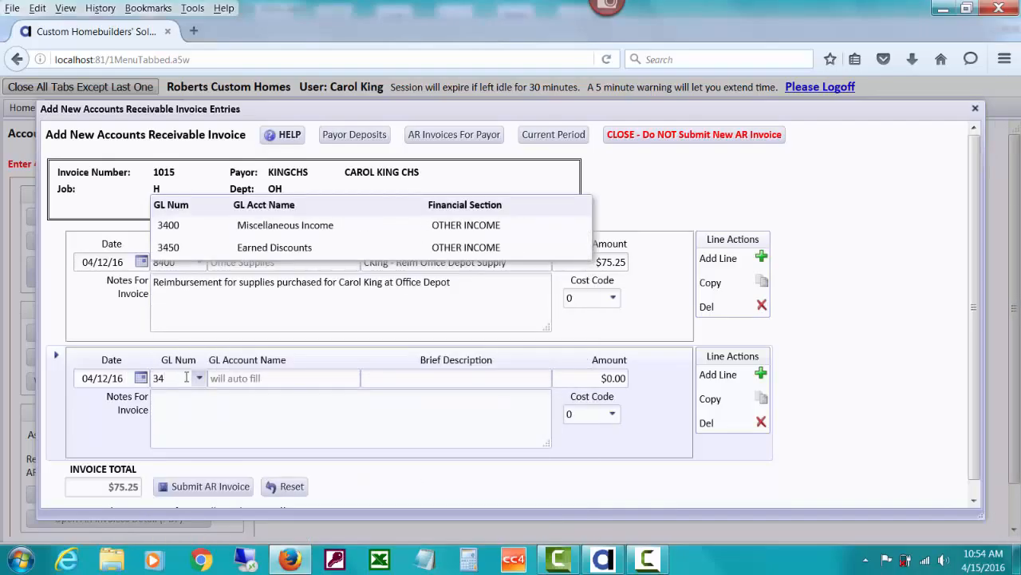
click(206, 231)
click(368, 379)
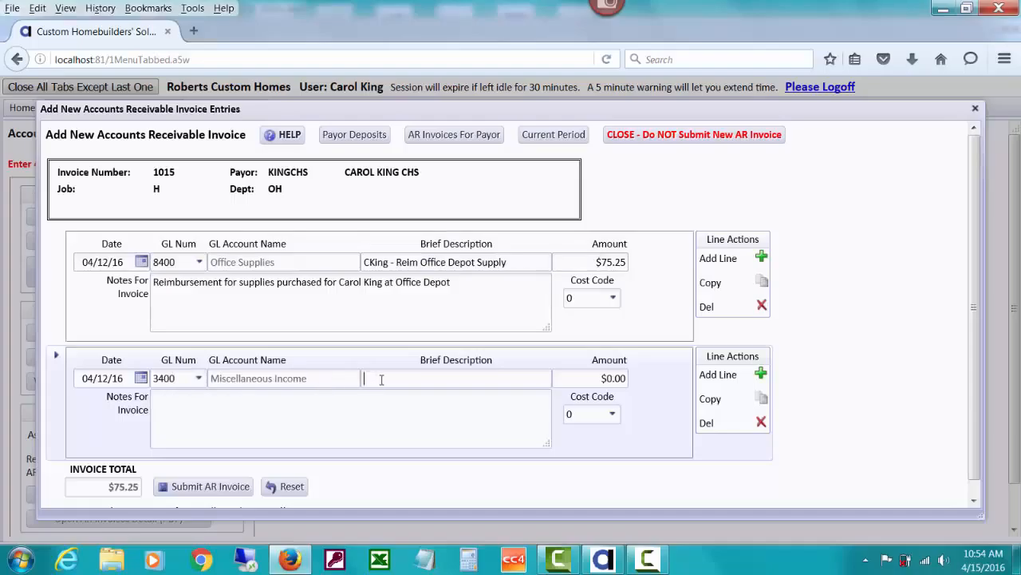
text(CHS - Consulting 1 Hour)
key(Tab)
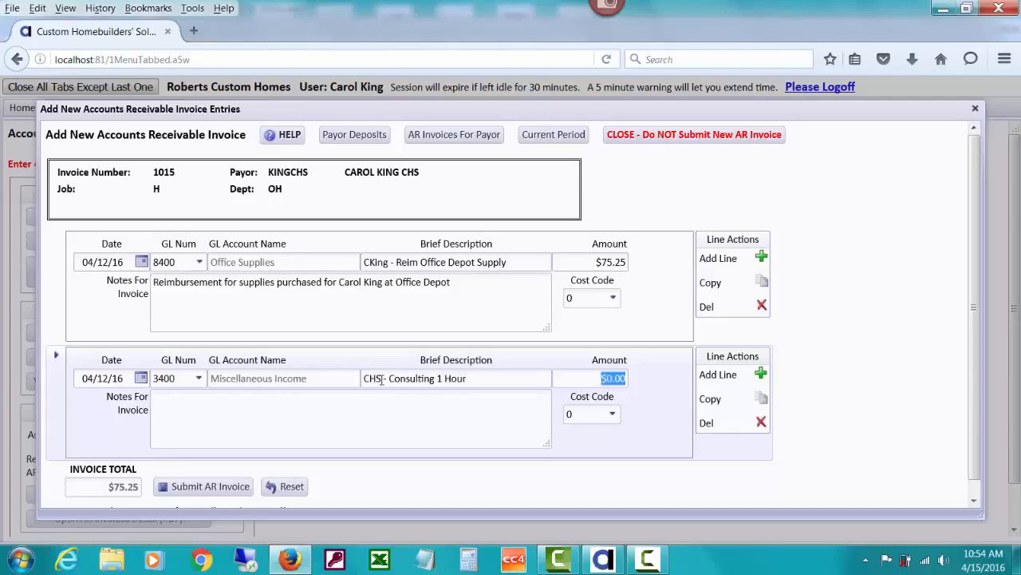
text(100)
key(Tab)
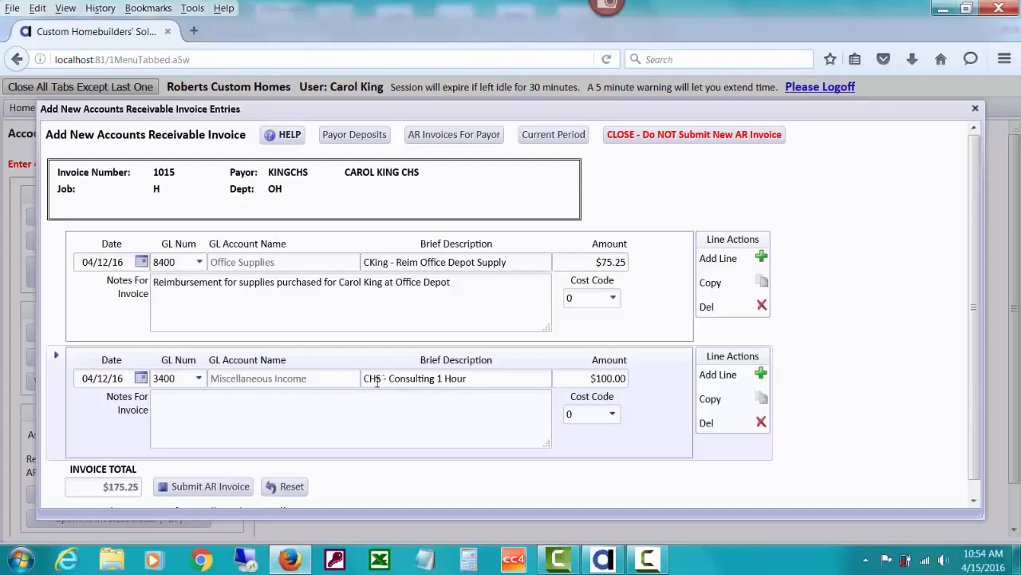
text(Consult regarding CHS fea)
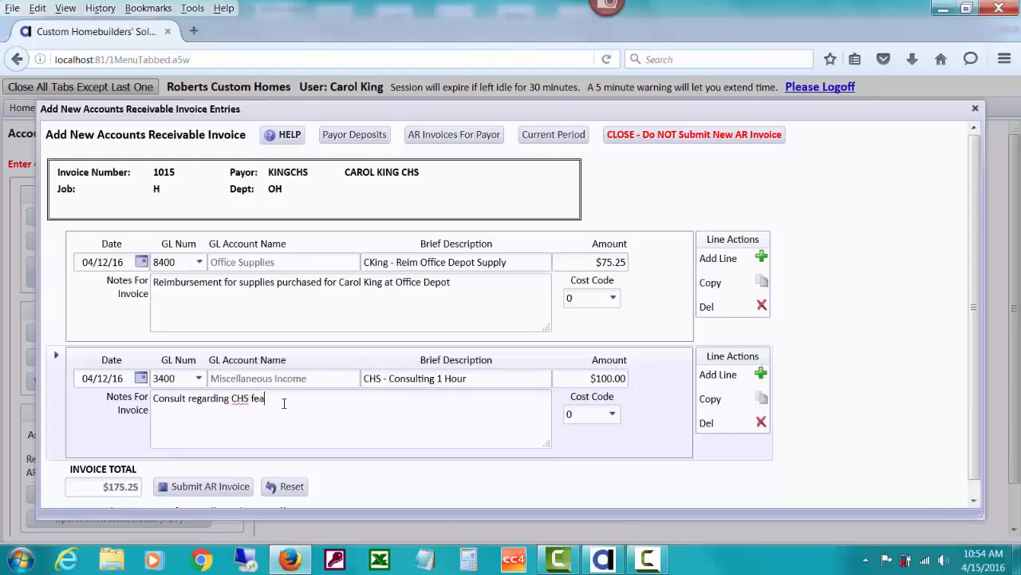
text(tures - 1 hour)
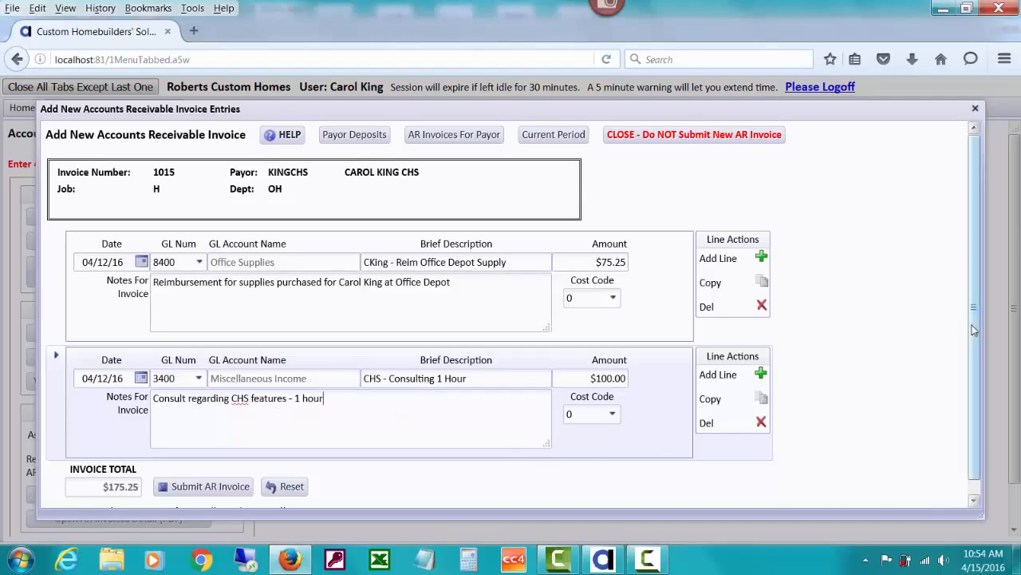
Submit invoice 1015 for $175.25 and acknowledge the posted confirmation.
drag(972, 329, 977, 415)
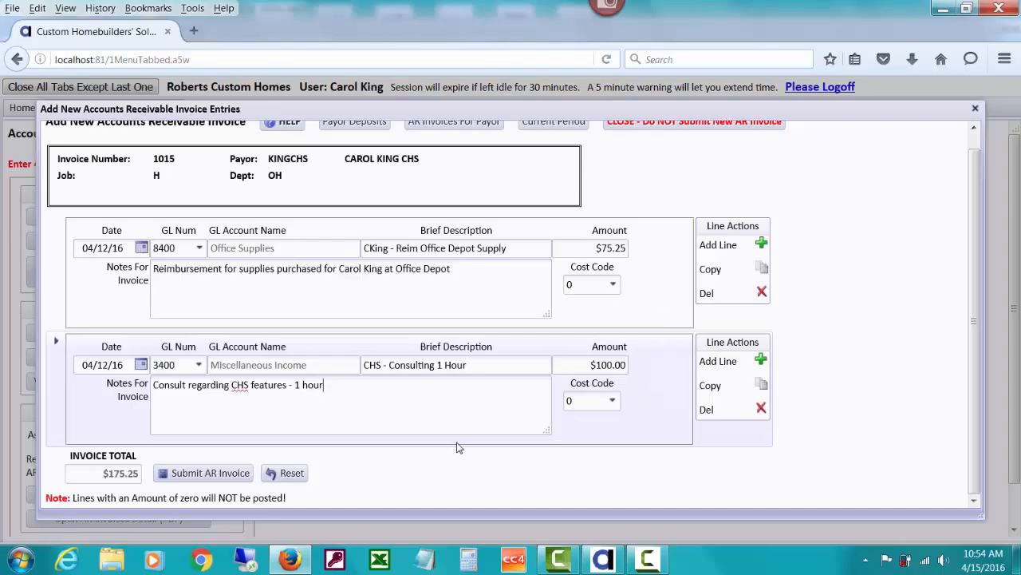
click(242, 473)
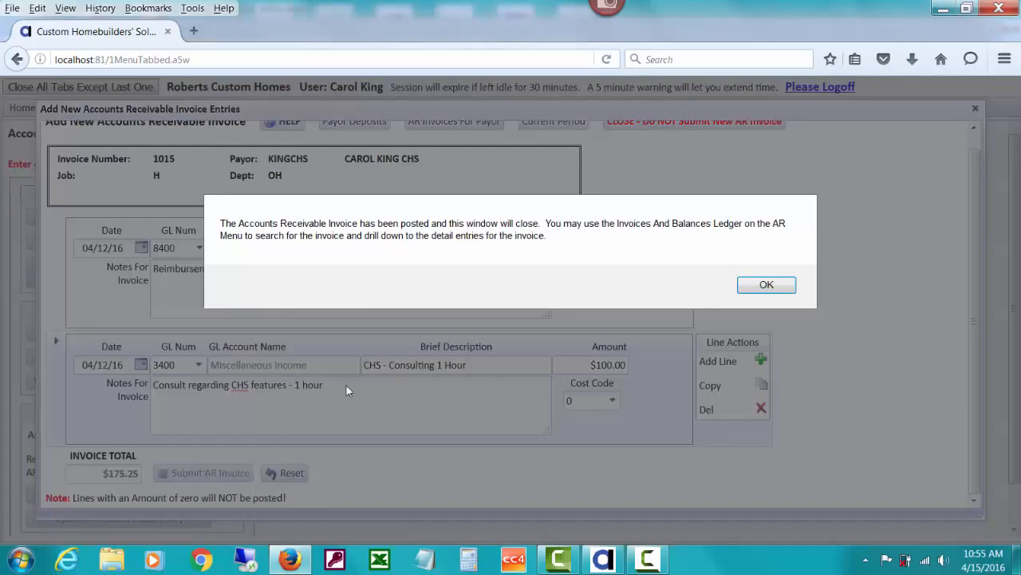
click(766, 285)
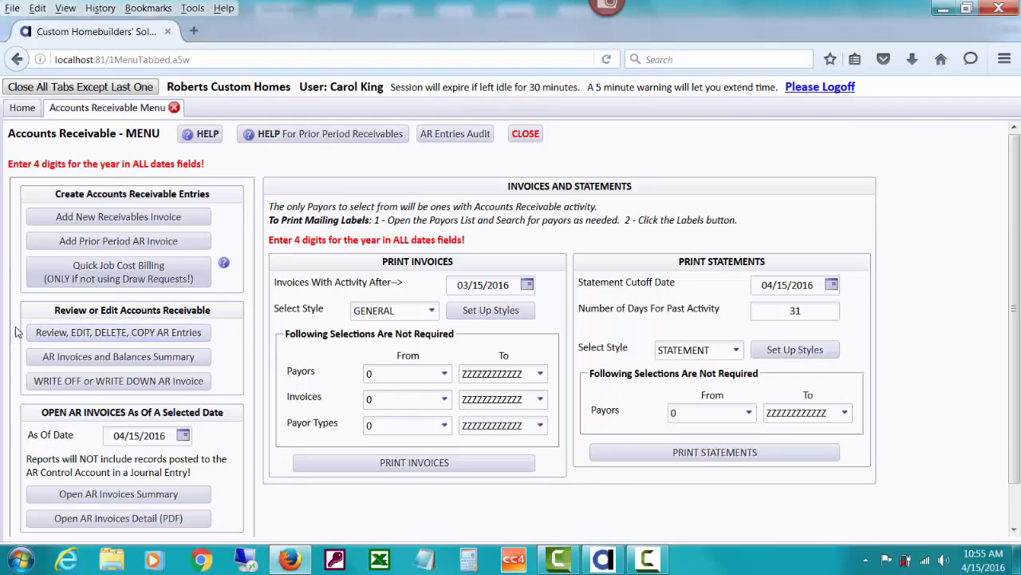
Open the AR Entries review list and scroll to invoice 1015's two lines.
click(149, 332)
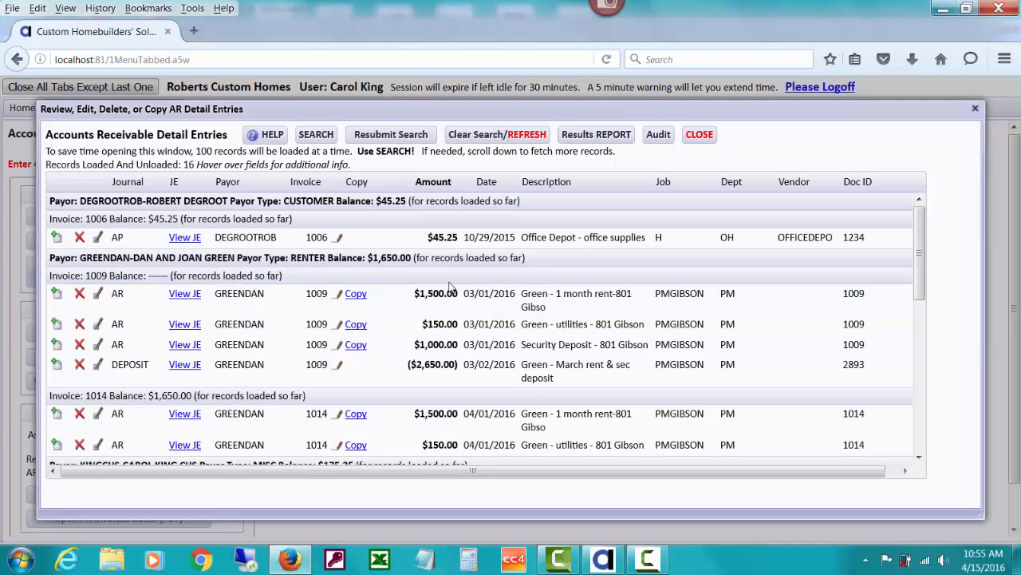
drag(920, 251, 929, 339)
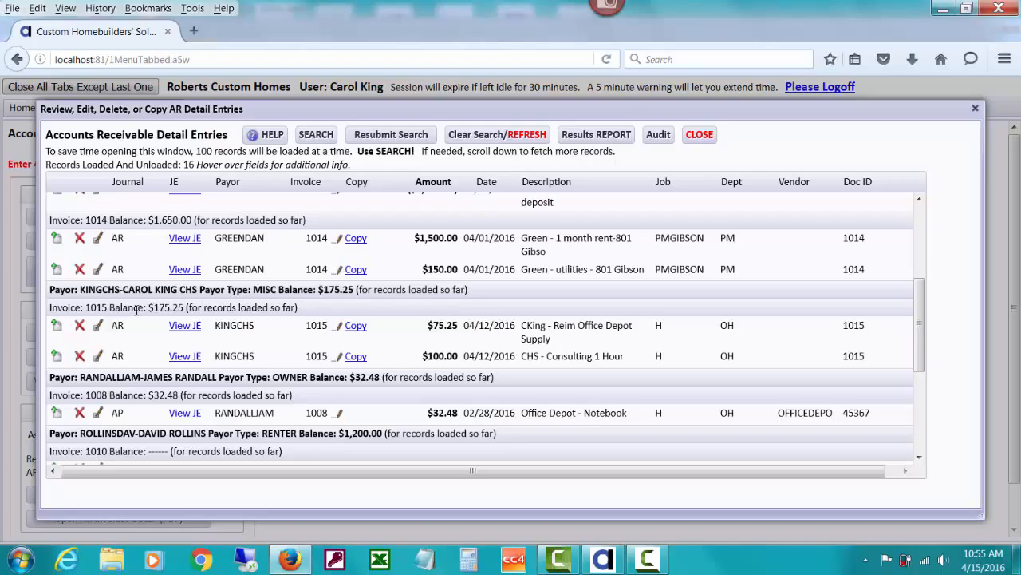
Open invoice 1015's journal entry report and scroll through its four GL lines netting 0.00.
click(194, 331)
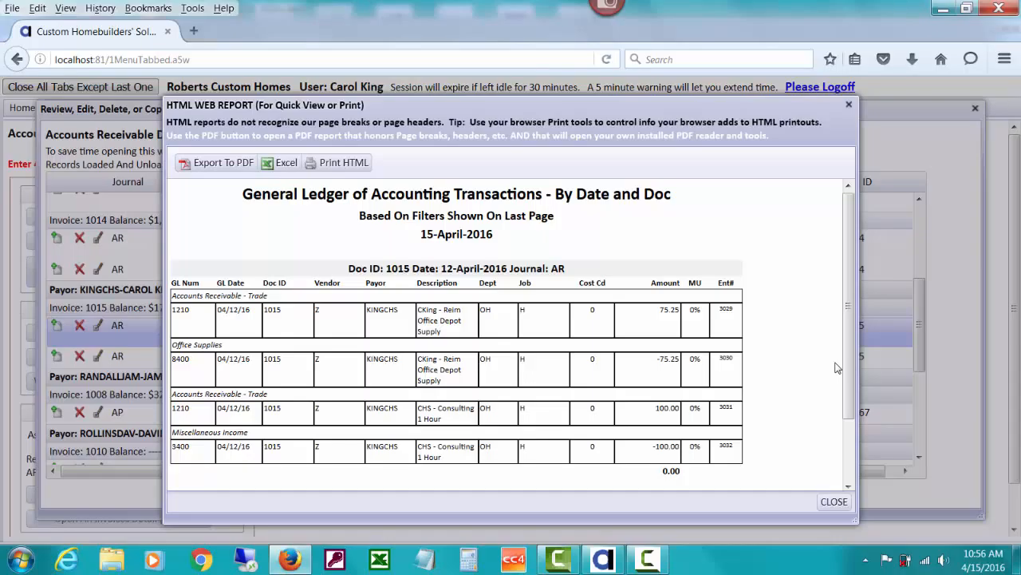
drag(851, 342, 851, 411)
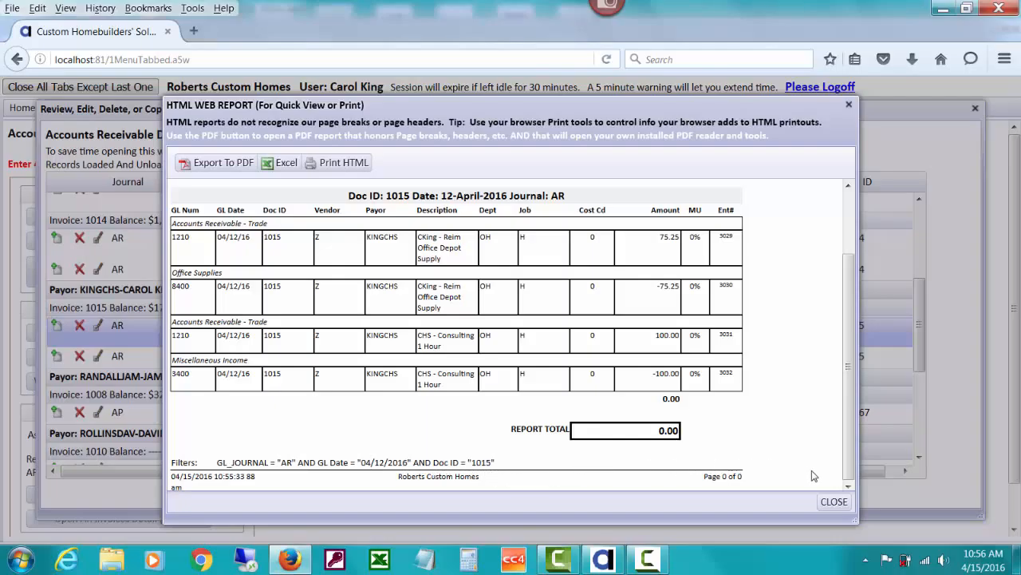
Close the journal report and scroll the AR Detail Entries list past invoices 1008, 1010, 1012, 1005.
click(833, 502)
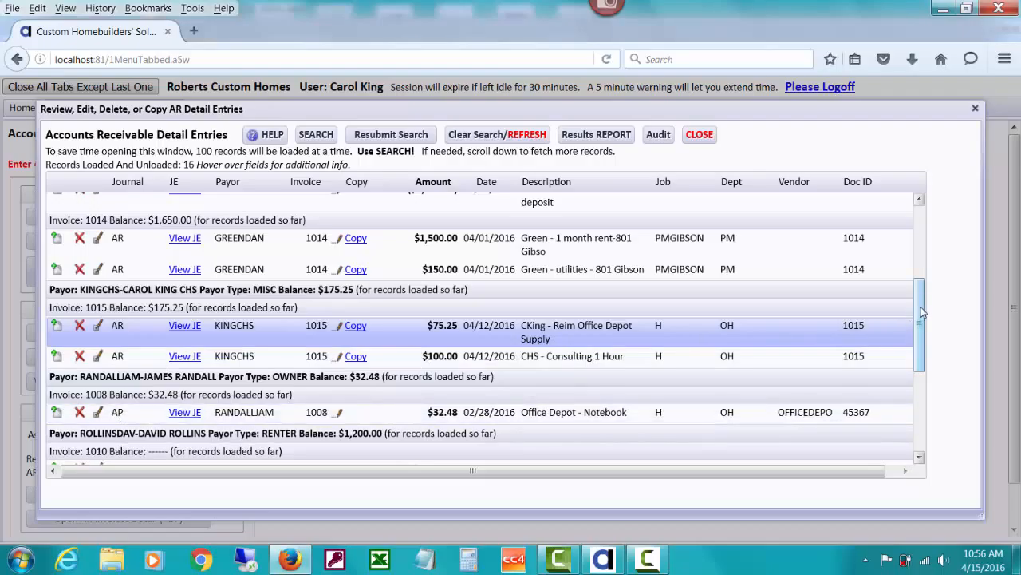
scroll(922, 335, down, 1)
scroll(926, 342, down, 2)
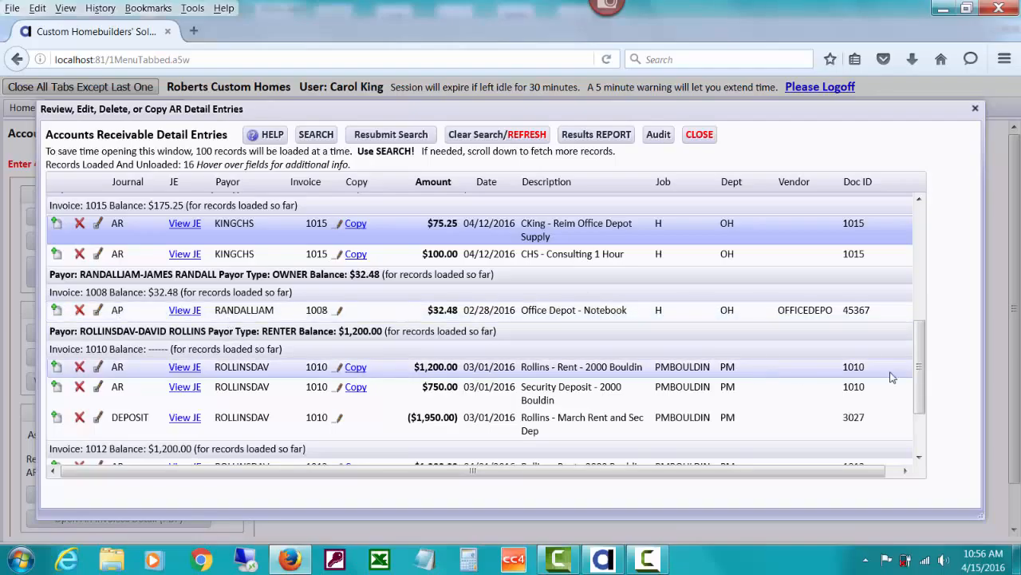
scroll(920, 383, up, 3)
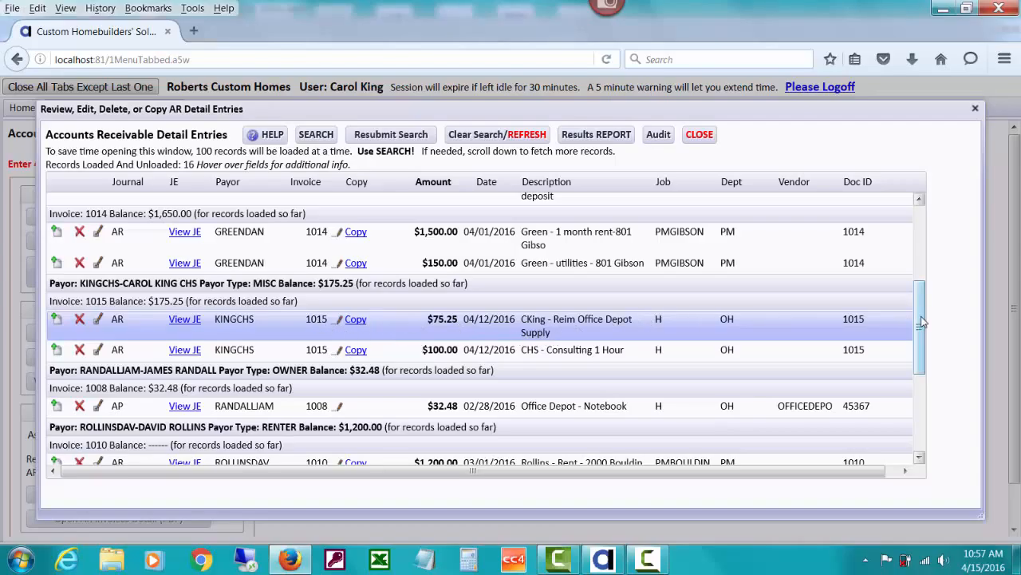
drag(922, 322, 921, 281)
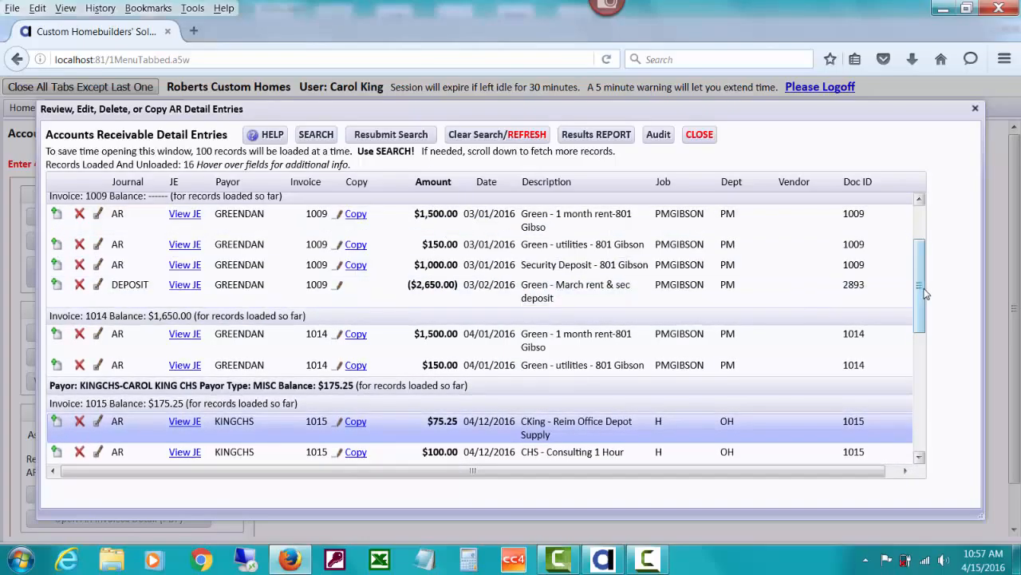
scroll(918, 279, up, 1)
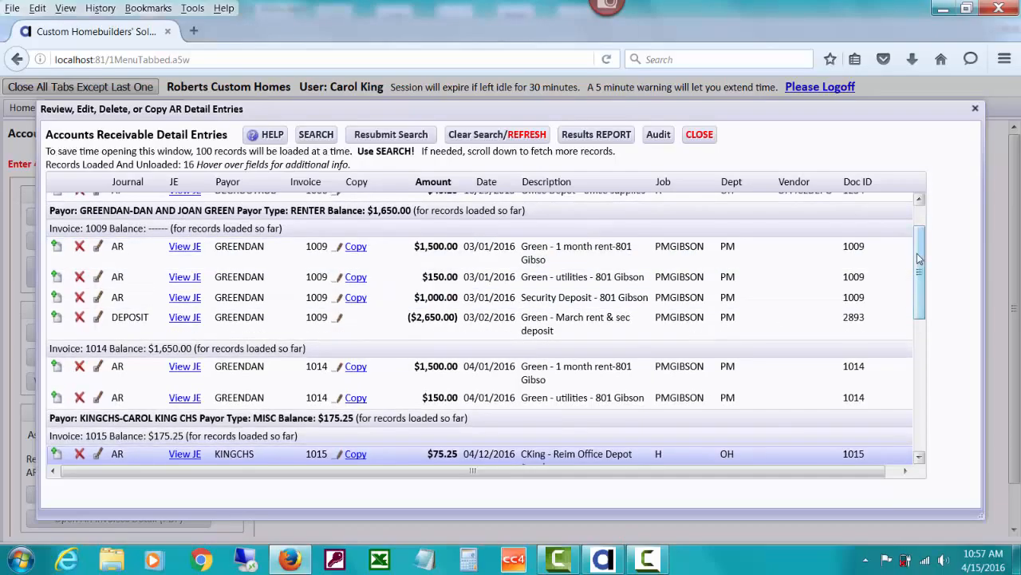
drag(920, 263, 928, 407)
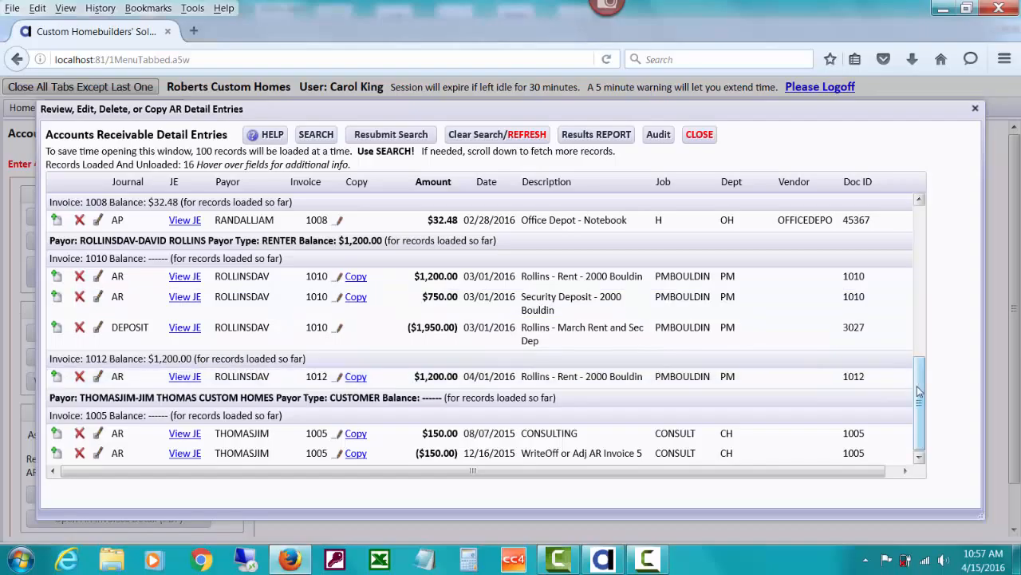
drag(919, 387, 926, 360)
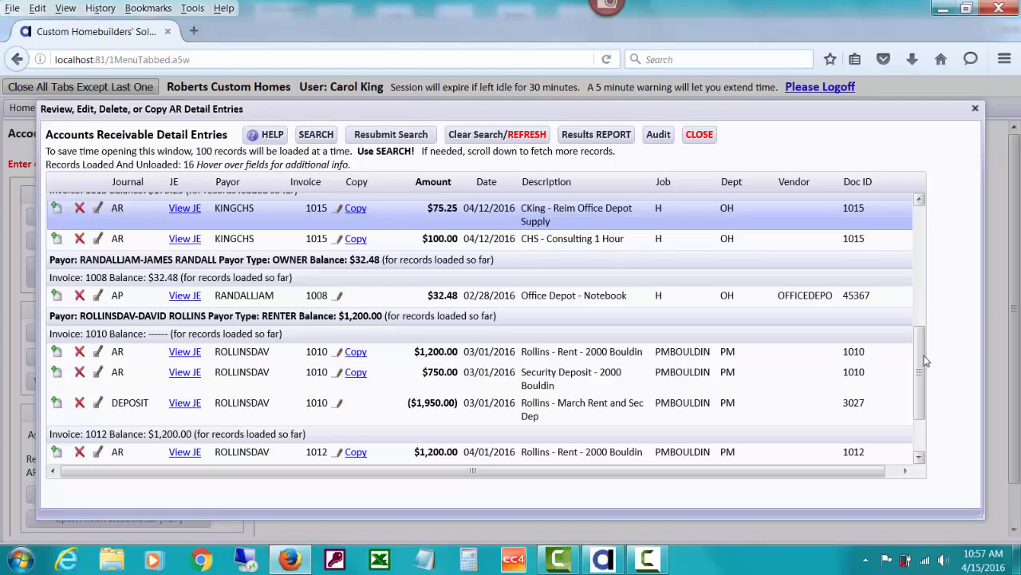
Open the 'Accounts Receivable Invoices and Payments' PDF from the HELP section's ACCOUNTS RECEIVABLE list in a new tab.
click(267, 139)
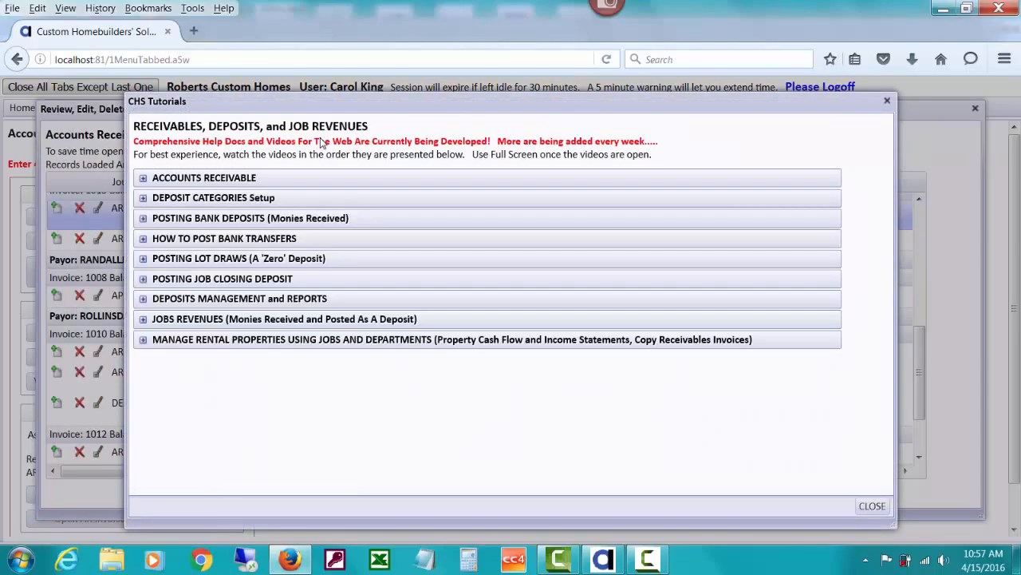
click(292, 177)
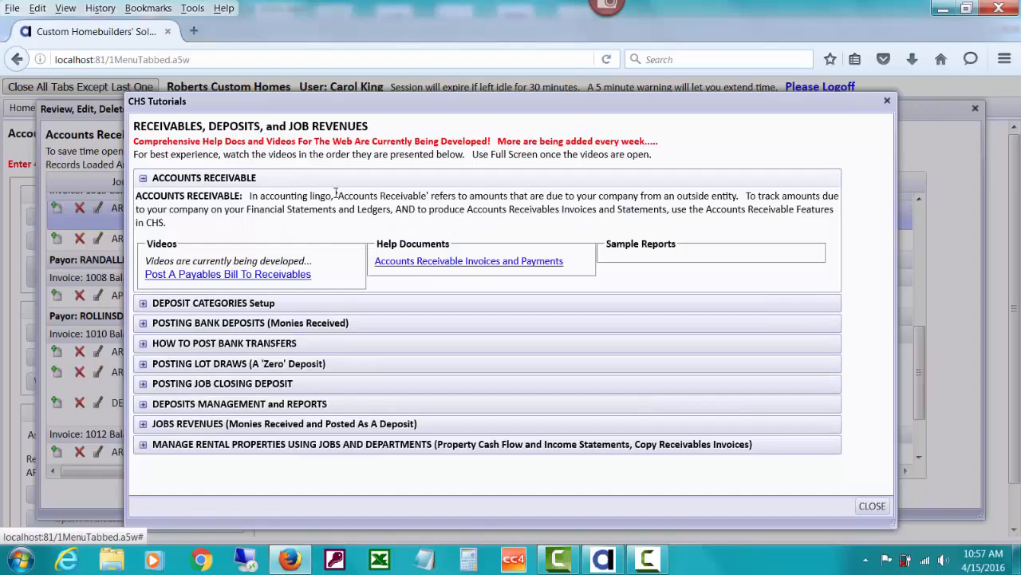
click(421, 261)
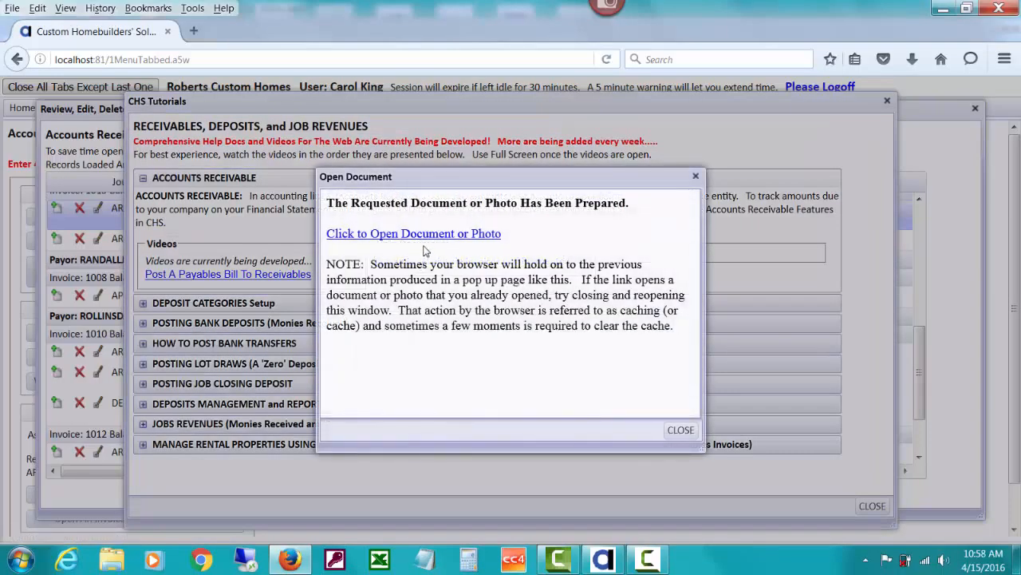
click(425, 238)
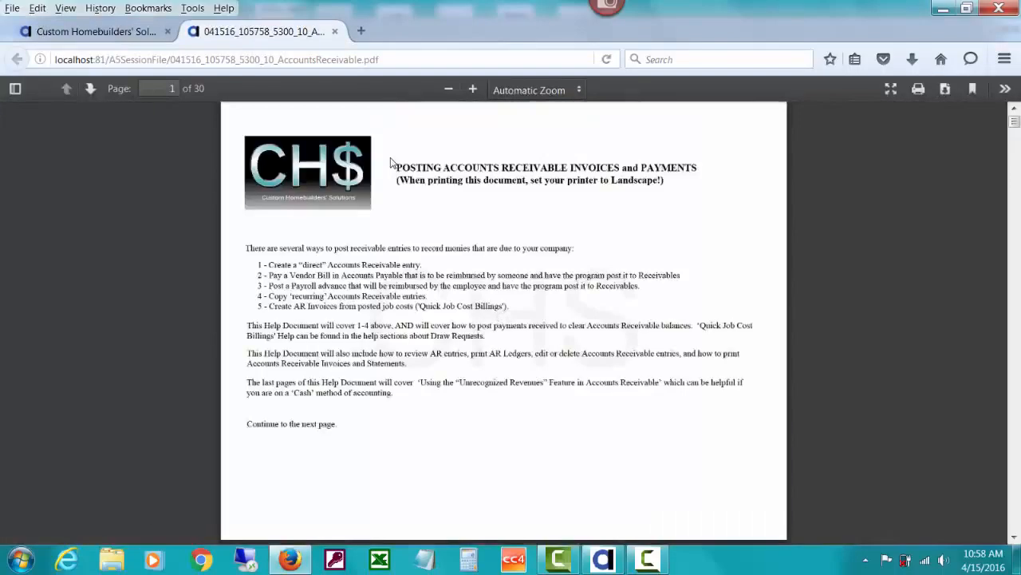
Page forward four times through the help PDF to the Add New Accounts Receivable Invoice fields.
click(93, 90)
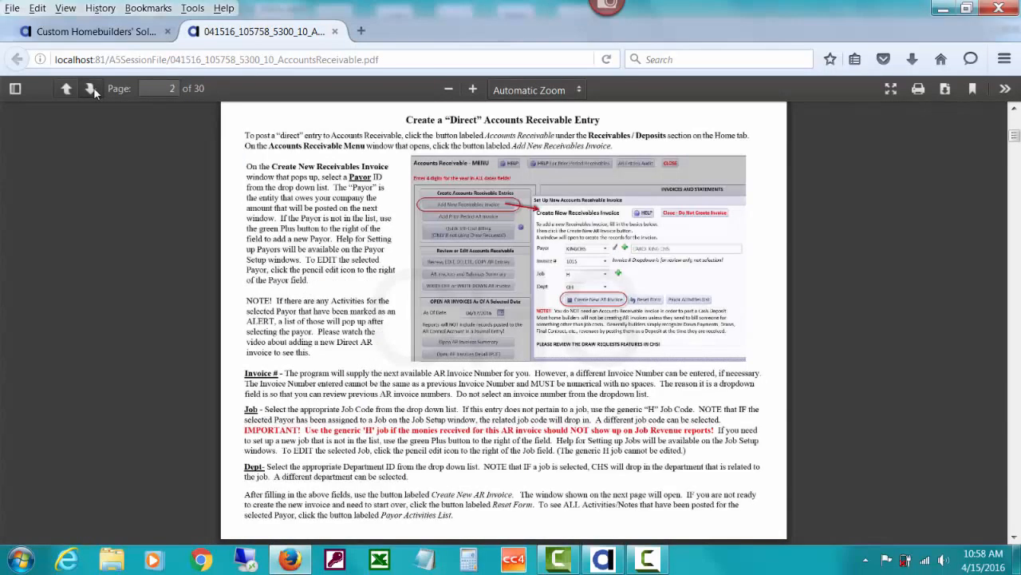
click(93, 90)
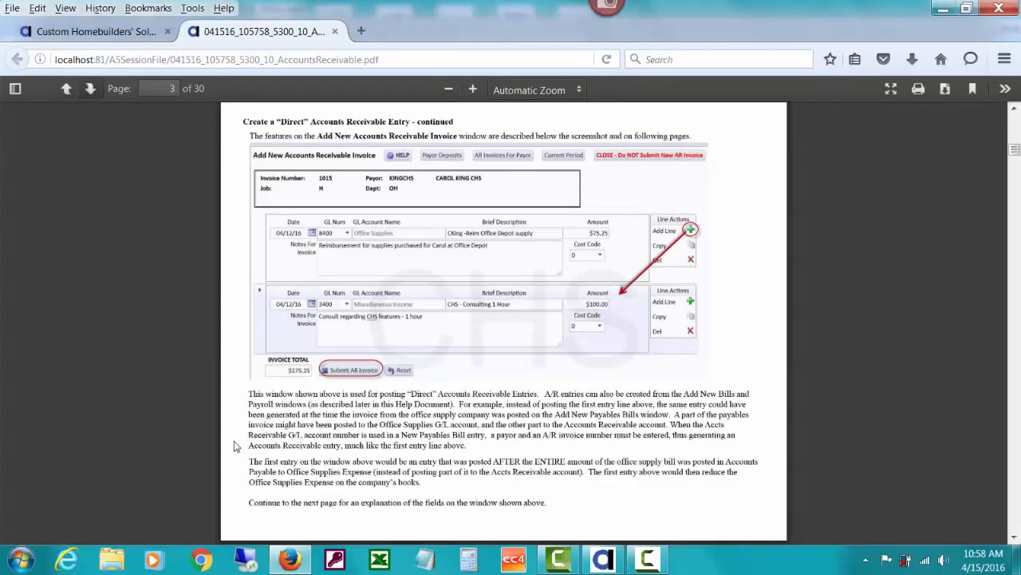
click(92, 90)
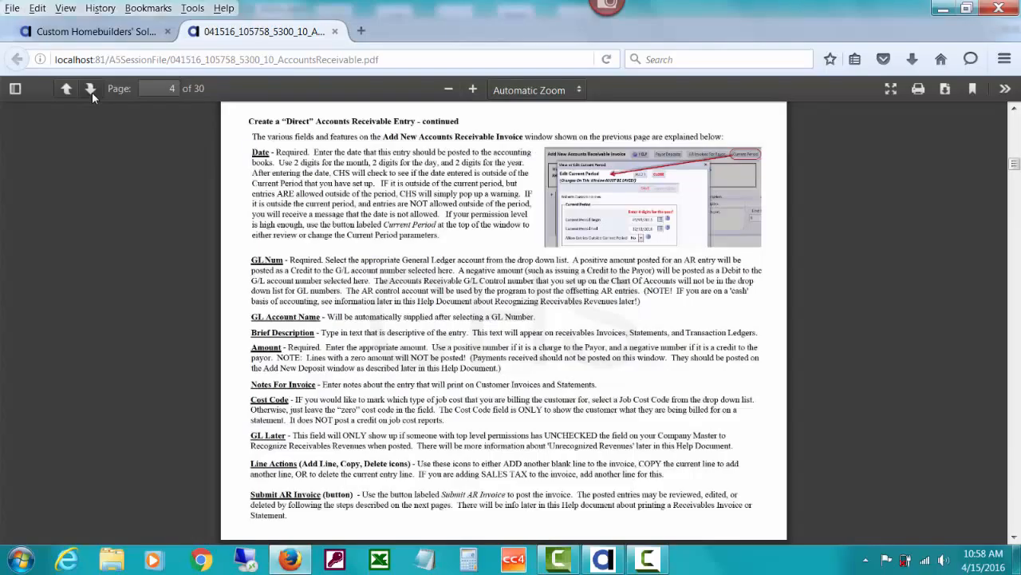
click(91, 90)
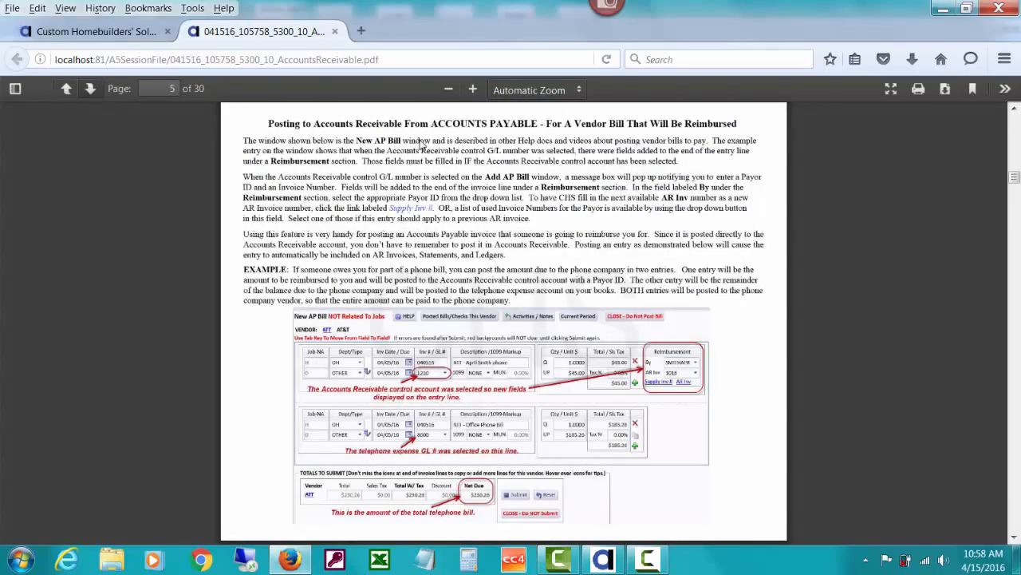